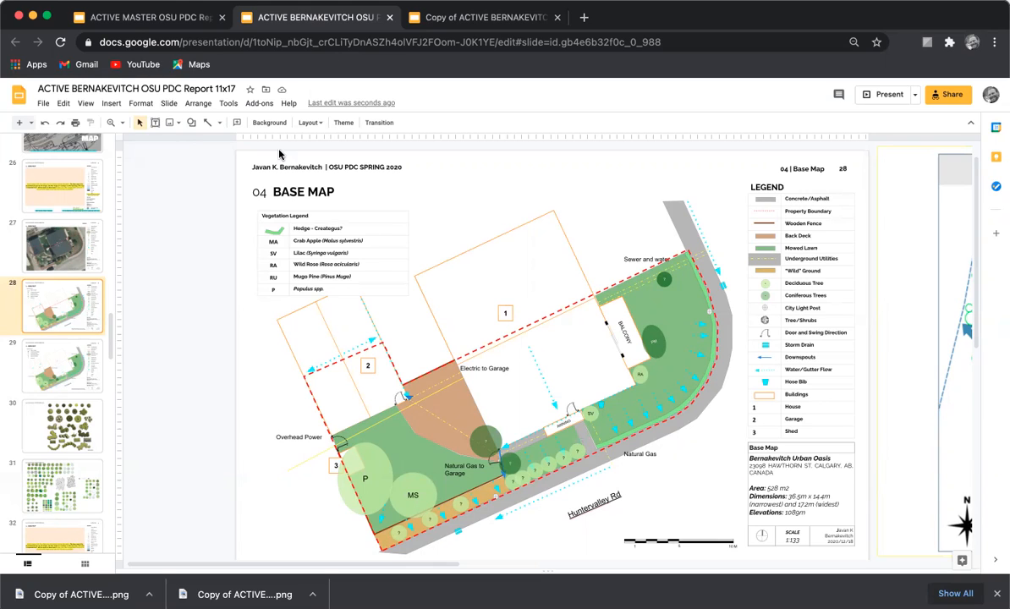
# Step: Review the base map template, greyscale and overlay slides 32 to 34, and return to the coloured base map on slide 28
pyautogui.scroll(-5, 72, 334)
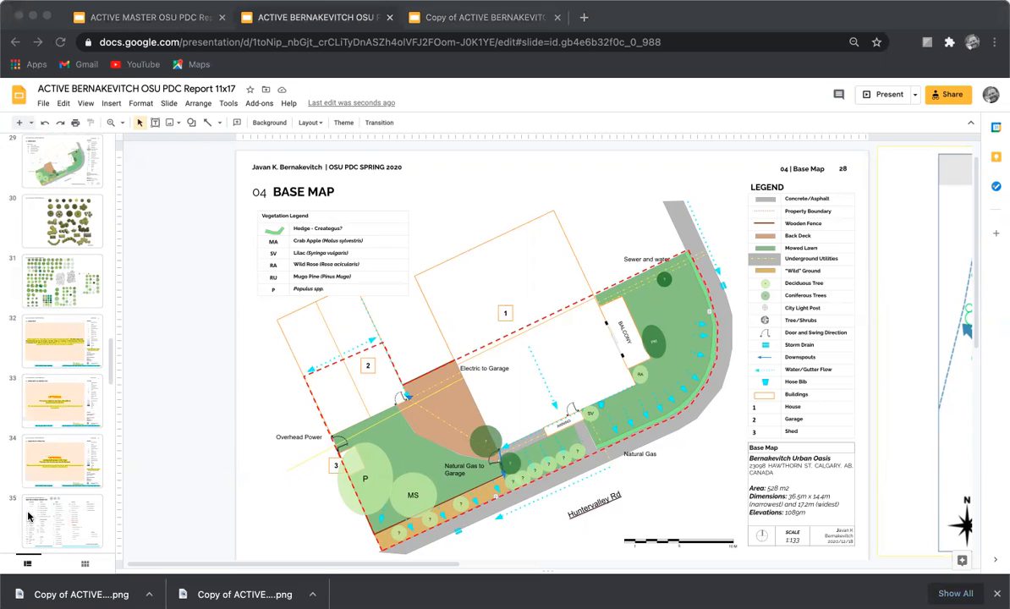
pyautogui.click(49, 361)
pyautogui.click(49, 361)
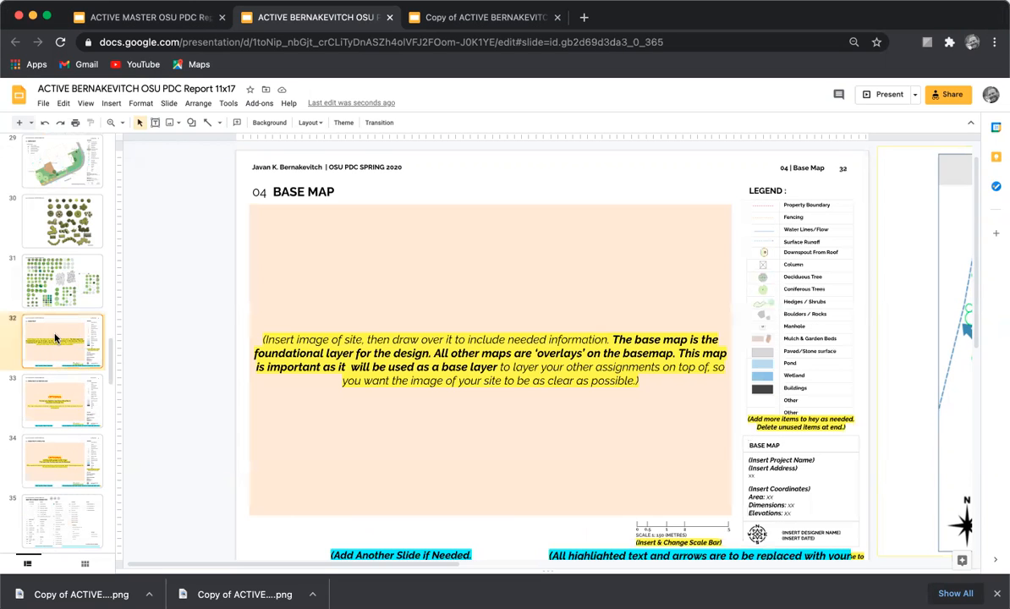
pyautogui.press('Down')
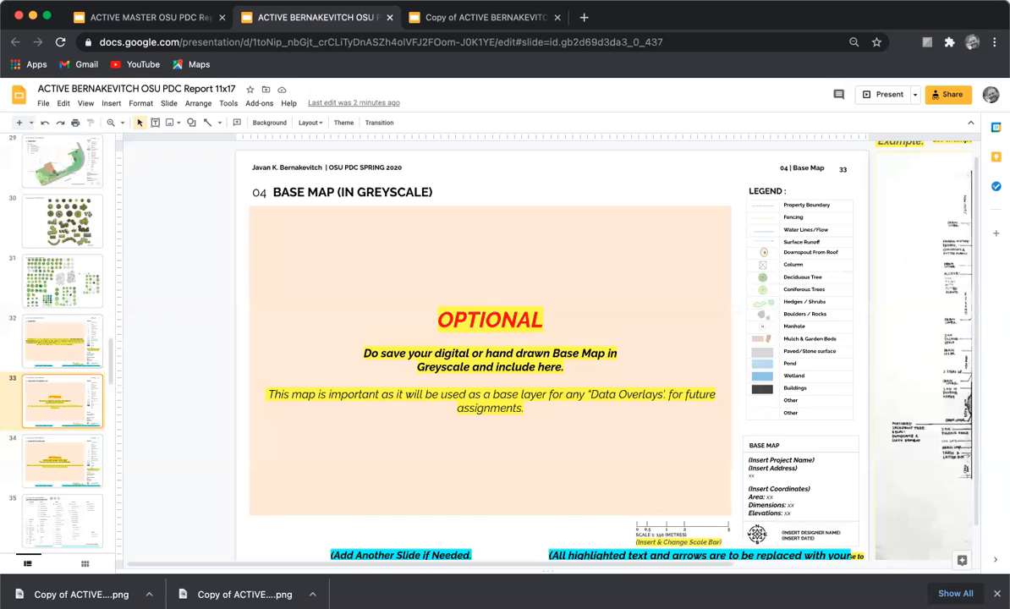
pyautogui.press('Down')
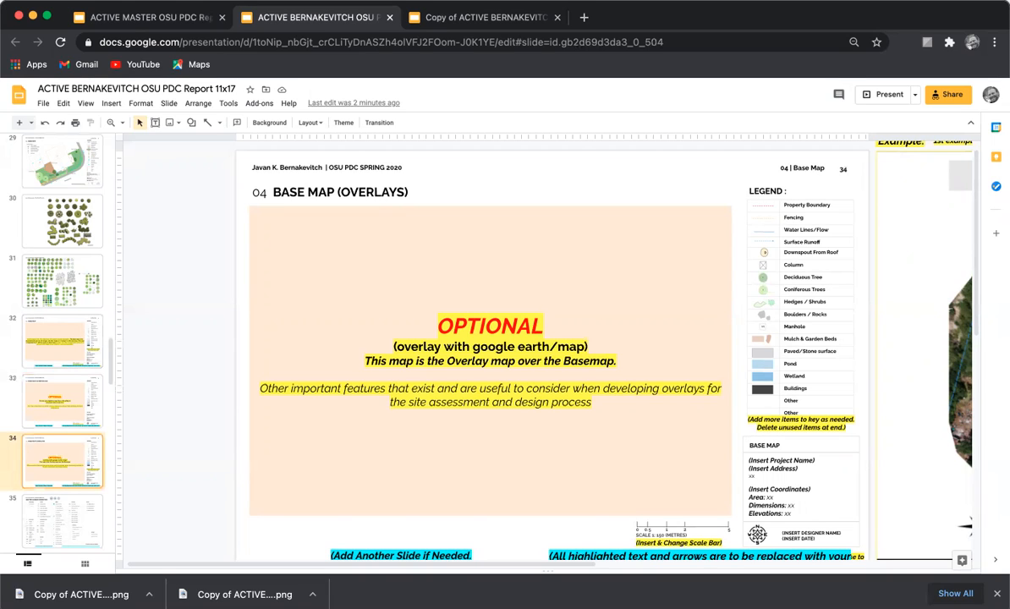
pyautogui.scroll(5, 80, 310)
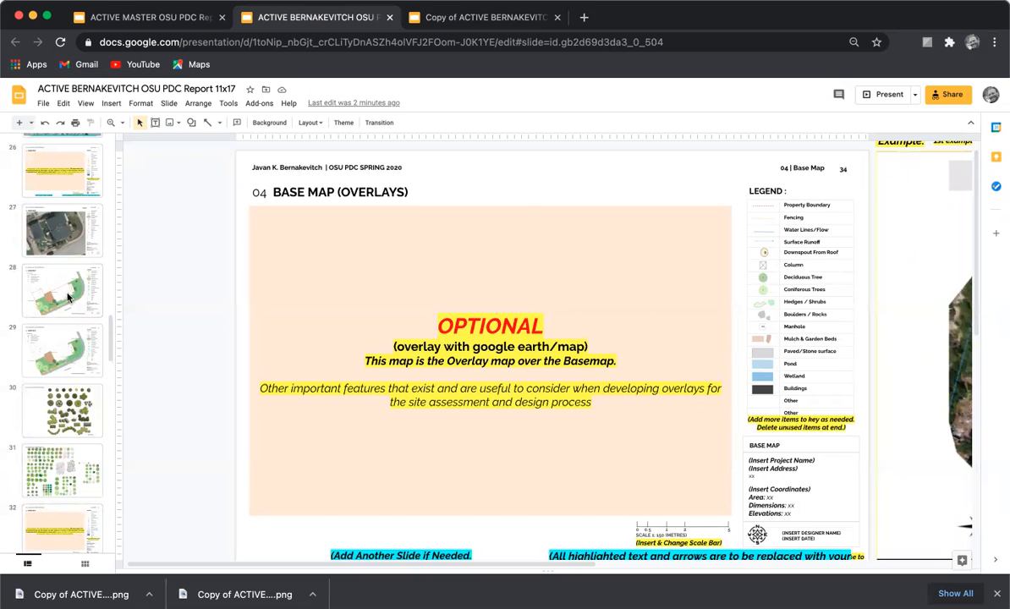
pyautogui.moveTo(63, 270); pyautogui.dragTo(65, 359)
pyautogui.click(60, 292)
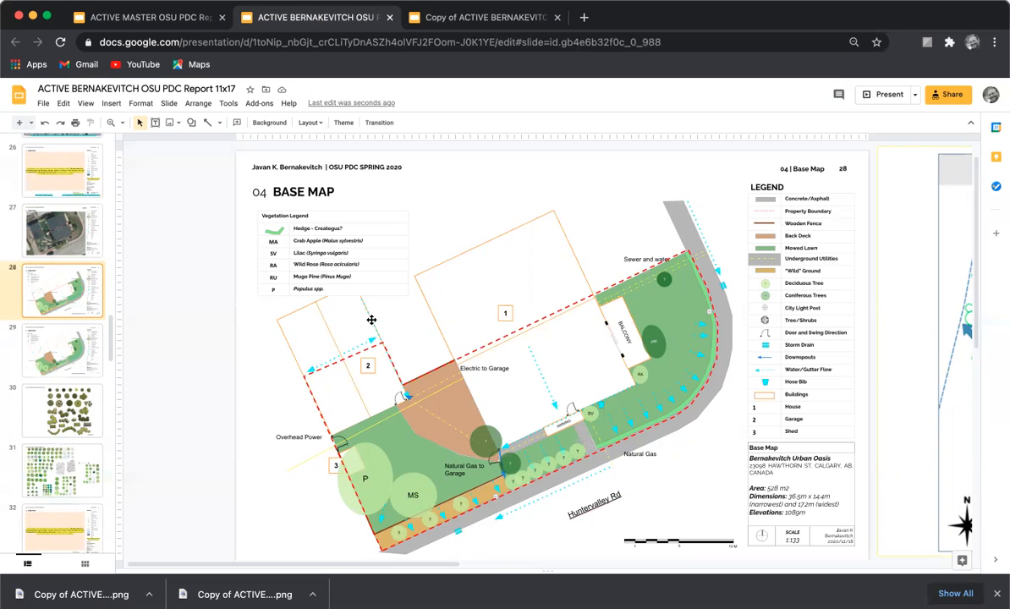
# Step: Compare the coloured base map in the original report with the greyscale version in the copied presentation, ending in the copy
pyautogui.click(462, 18)
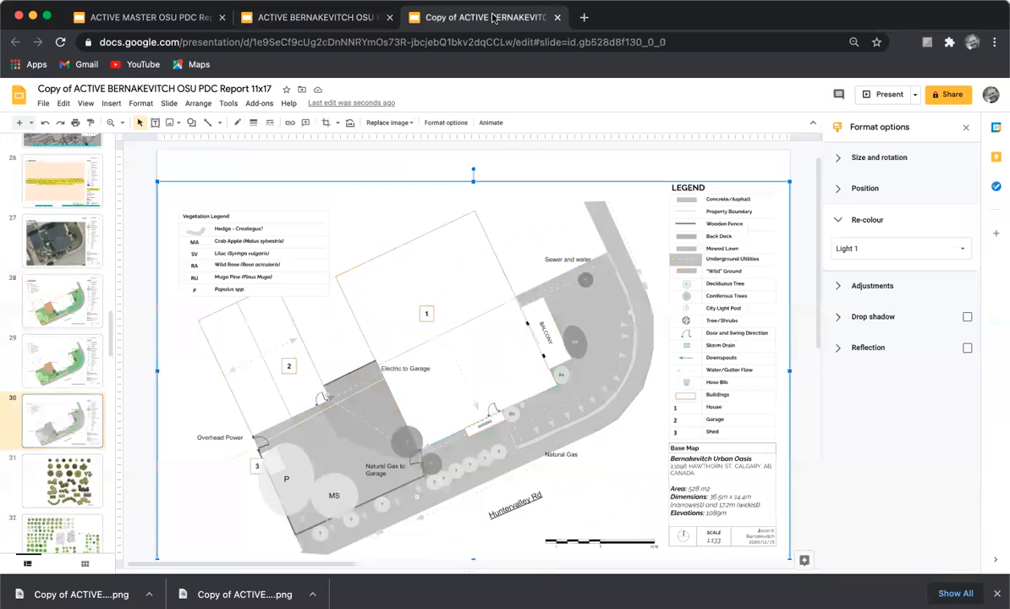
pyautogui.click(295, 19)
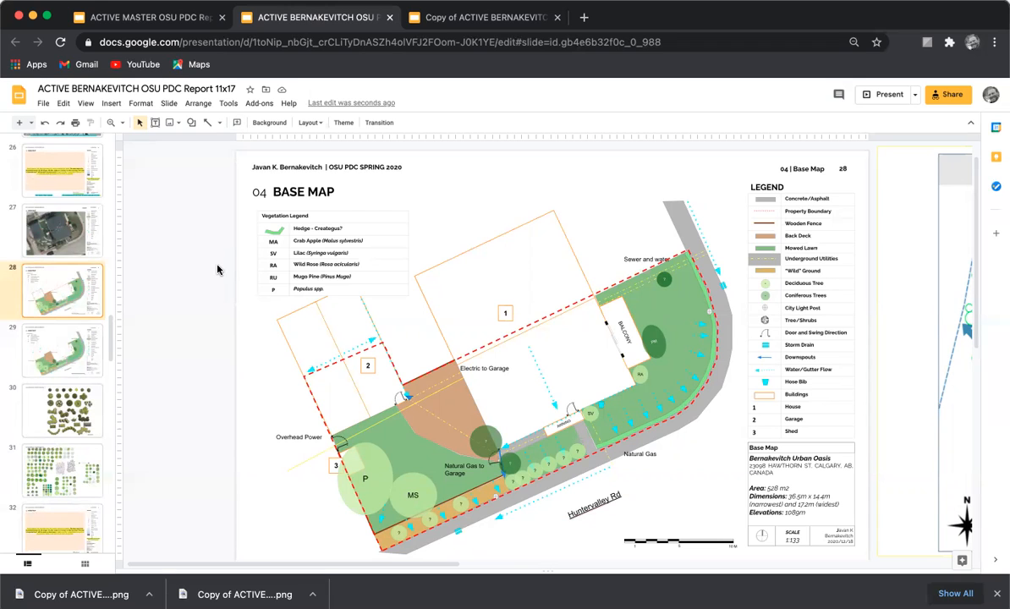
pyautogui.click(426, 22)
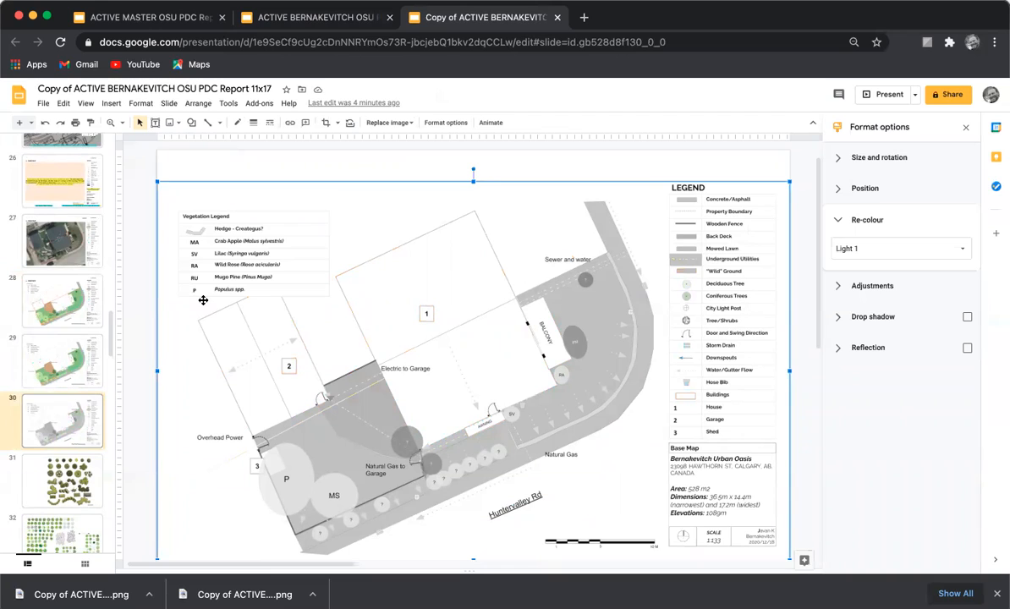
# Step: Open the copied presentation's theme master for editing, view the Simple light master slide, and close the master editor
pyautogui.click(172, 106)
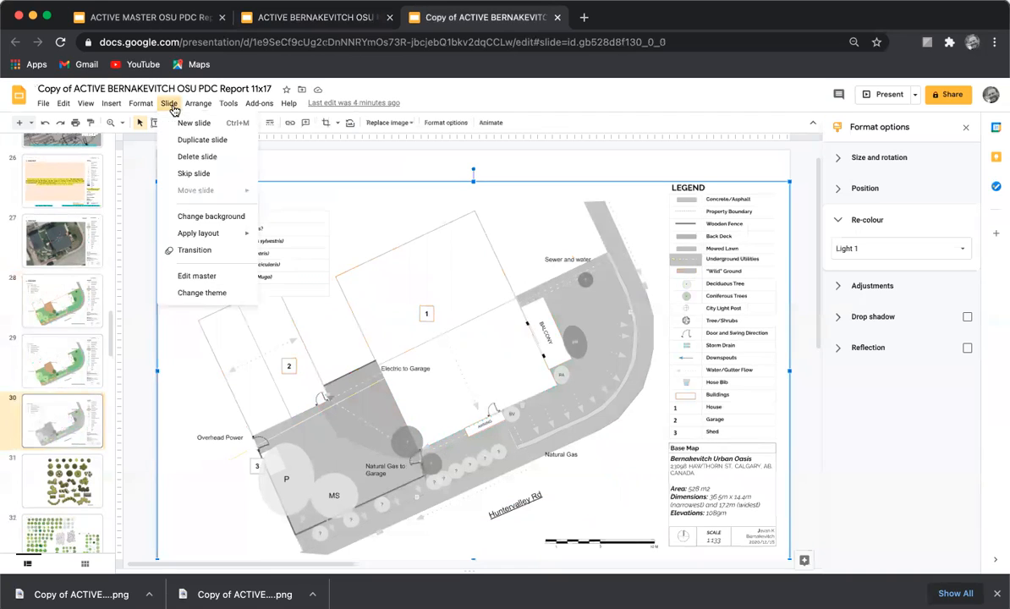
pyautogui.click(203, 277)
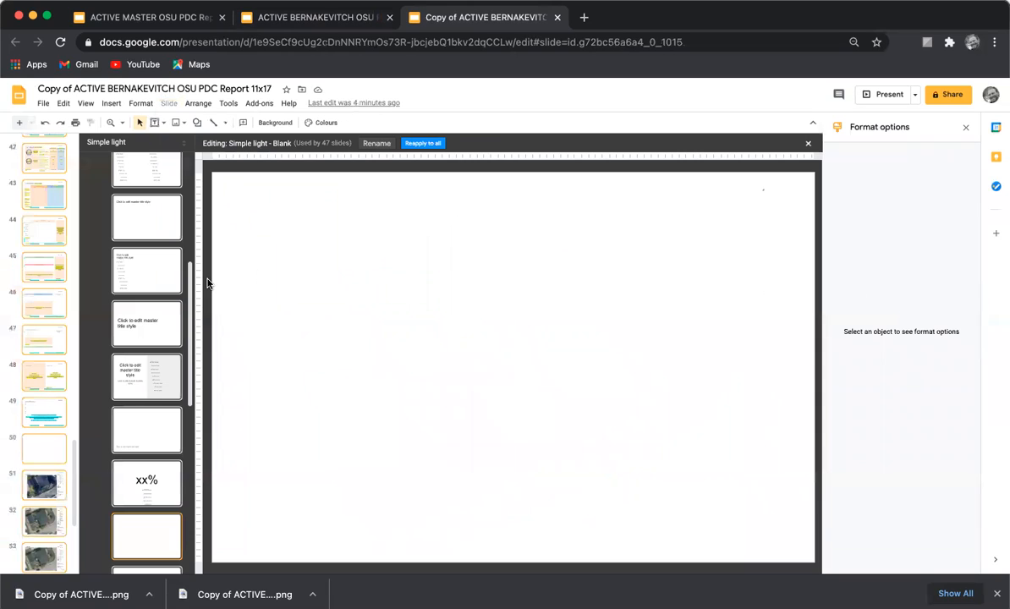
pyautogui.click(144, 199)
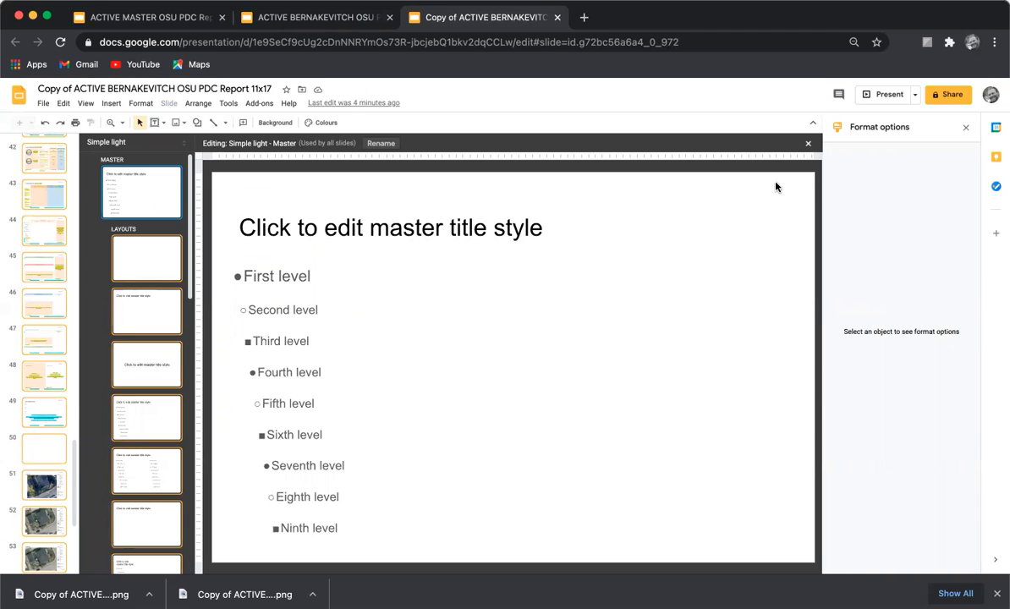
pyautogui.click(808, 143)
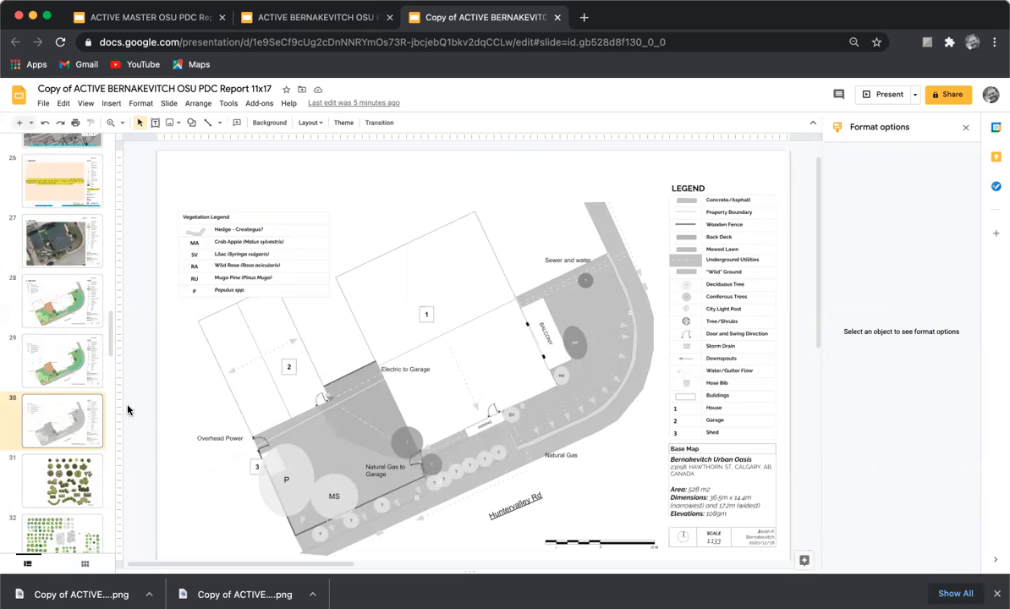
# Step: Inspect individual base map objects on slide 29 and check the download formats offered for the current slide
pyautogui.click(71, 343)
pyautogui.click(484, 314)
pyautogui.click(566, 352)
pyautogui.click(621, 273)
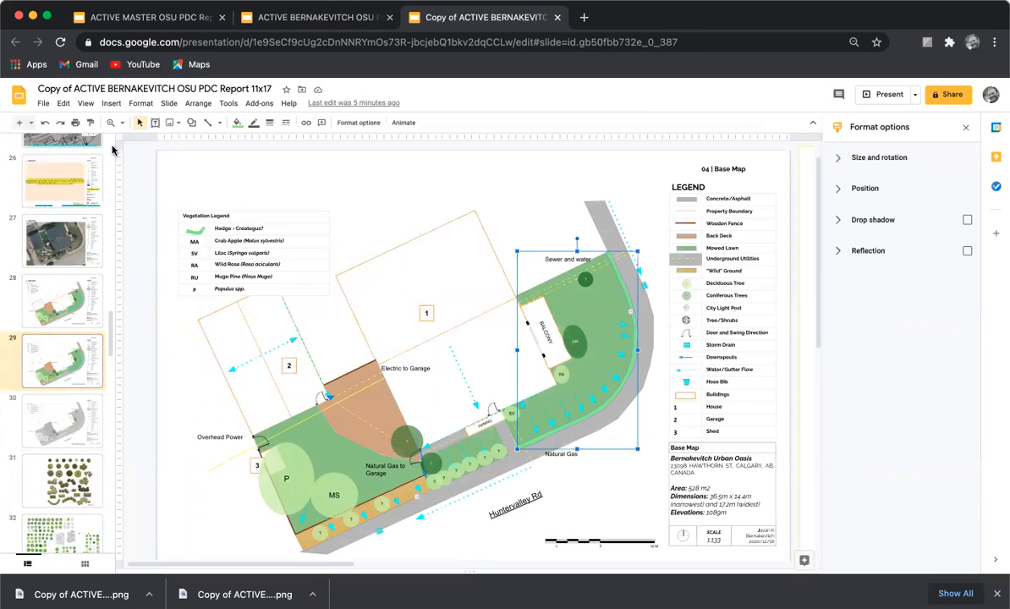
pyautogui.click(43, 103)
pyautogui.moveTo(112, 242)
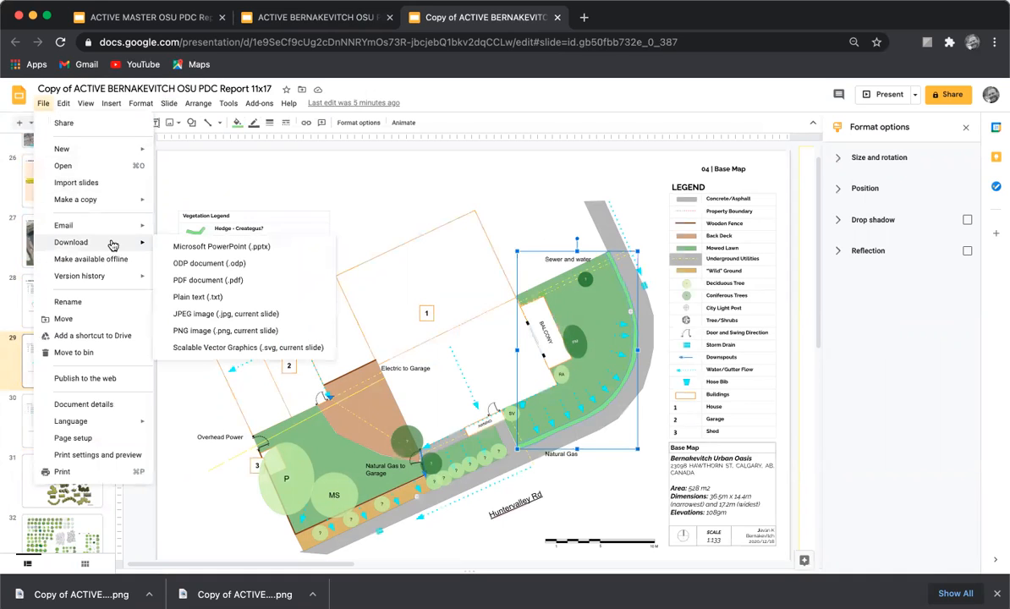
pyautogui.click(367, 184)
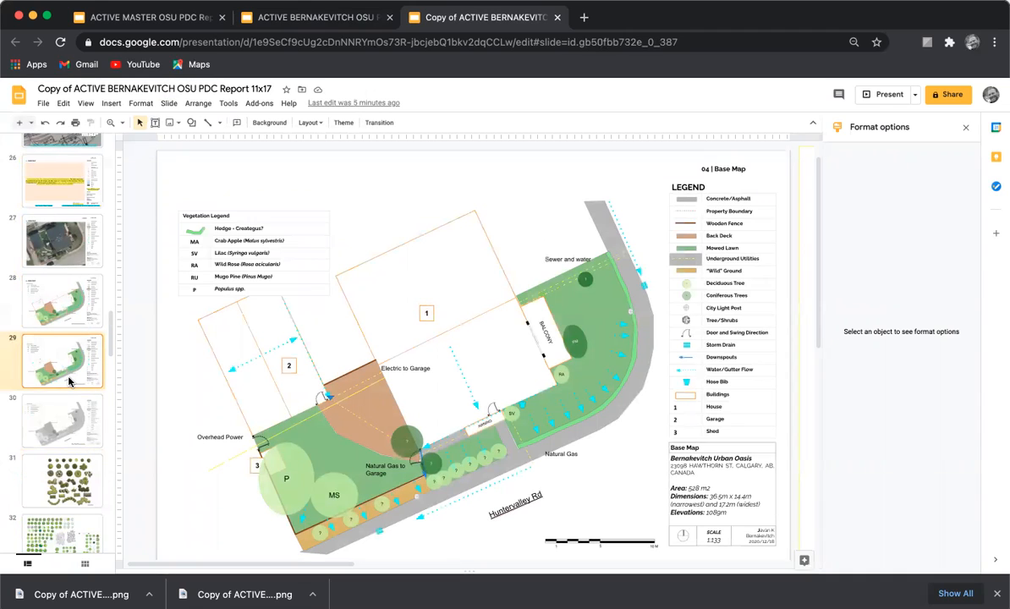
# Step: Duplicate base map slide 29 and delete all of the duplicate's contents
pyautogui.press('super+d')
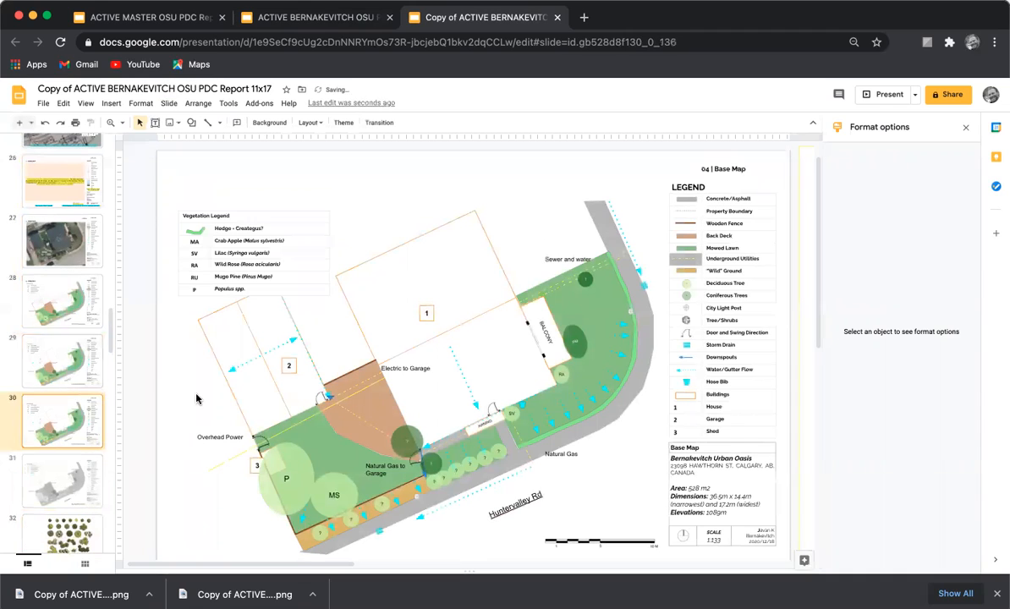
pyautogui.moveTo(144, 141); pyautogui.dragTo(785, 553)
pyautogui.press('Delete')
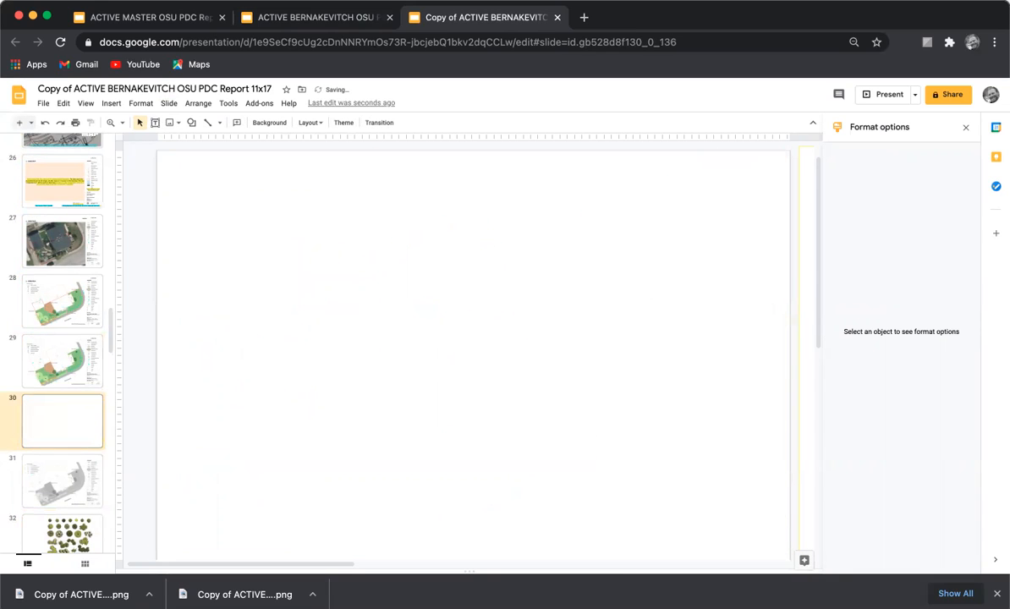
# Step: Insert the downloaded base map PNG on the blank slide 30 and enlarge it to fill the slide
pyautogui.moveTo(82, 595); pyautogui.dragTo(379, 278)
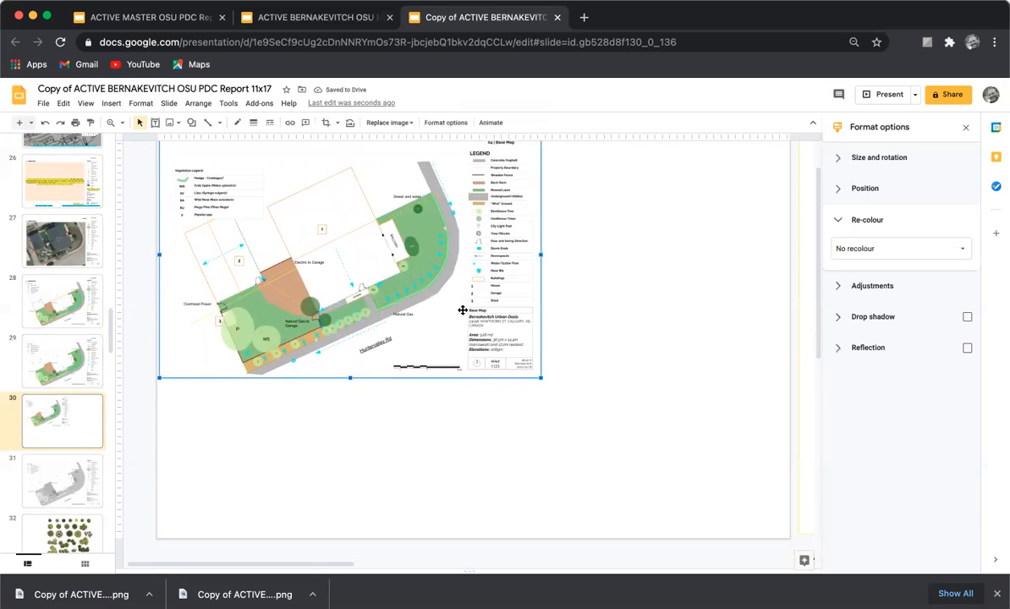
pyautogui.moveTo(541, 378); pyautogui.dragTo(726, 540)
pyautogui.press('Left')
pyautogui.press('Up')
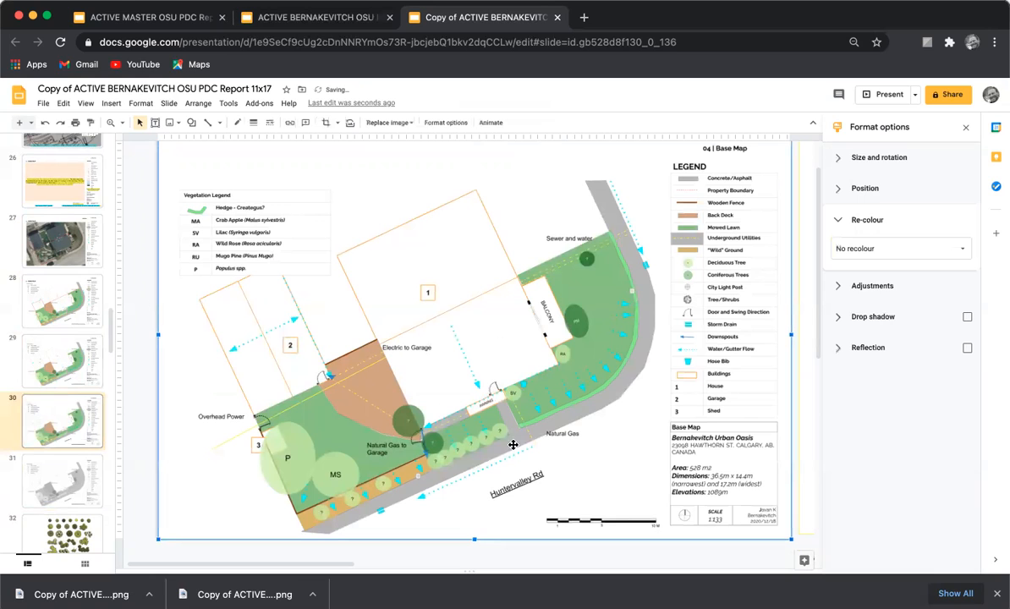
# Step: Compare the original base map on slide 29 with the inserted image on slide 30
pyautogui.click(126, 282)
pyautogui.click(83, 366)
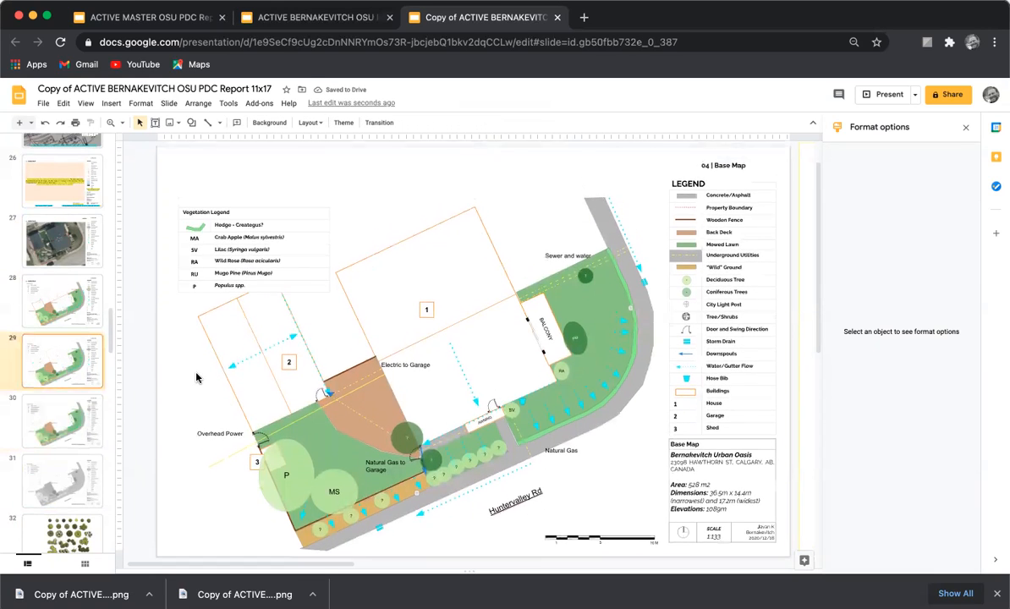
pyautogui.click(66, 414)
pyautogui.click(66, 343)
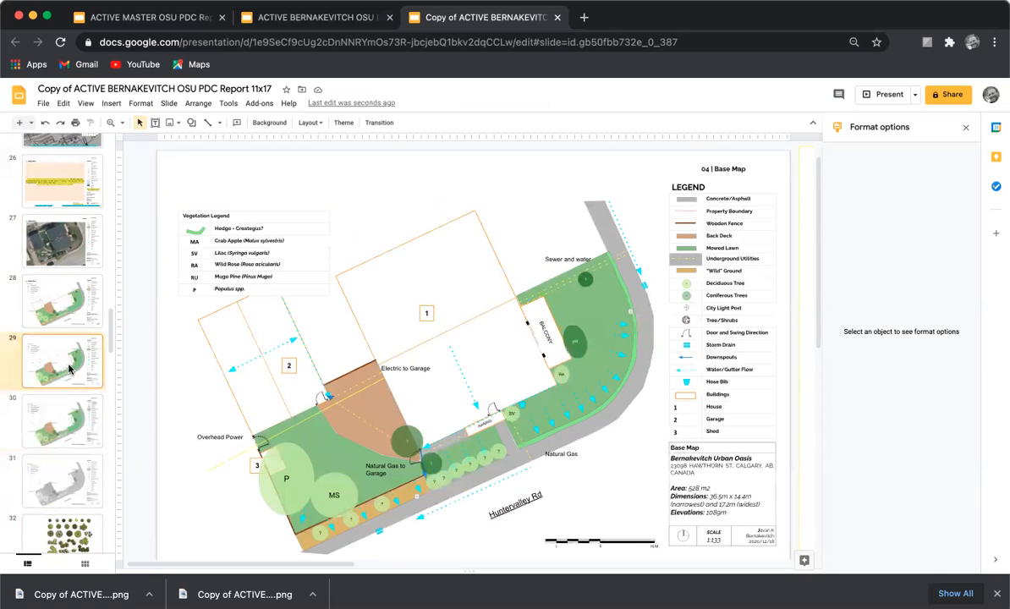
pyautogui.click(65, 394)
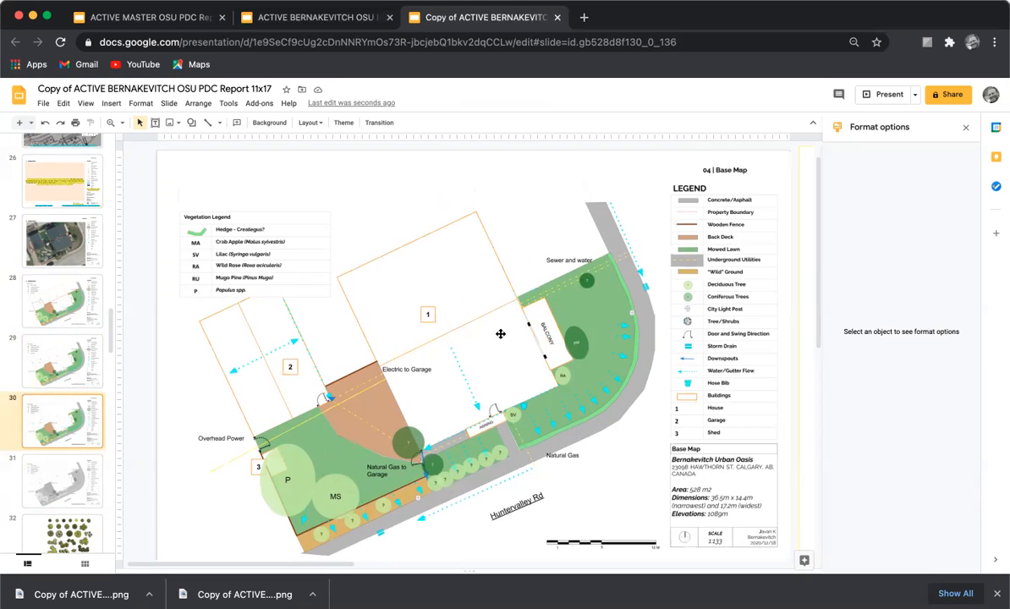
# Step: Recolour the base map image on slide 30 with the Light 1 greyscale option
pyautogui.click(491, 309)
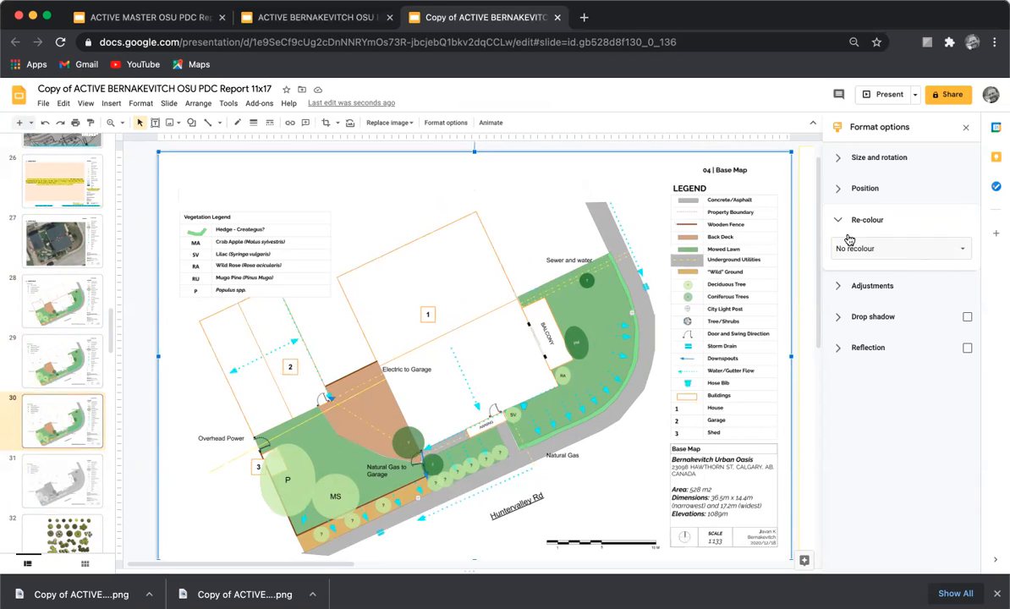
pyautogui.rightClick(626, 368)
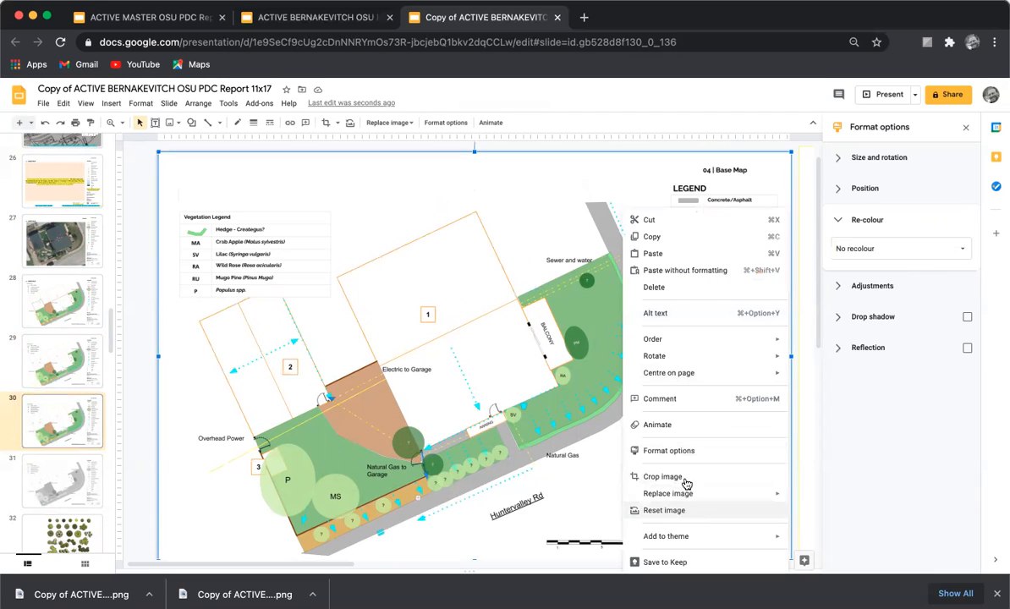
pyautogui.click(688, 450)
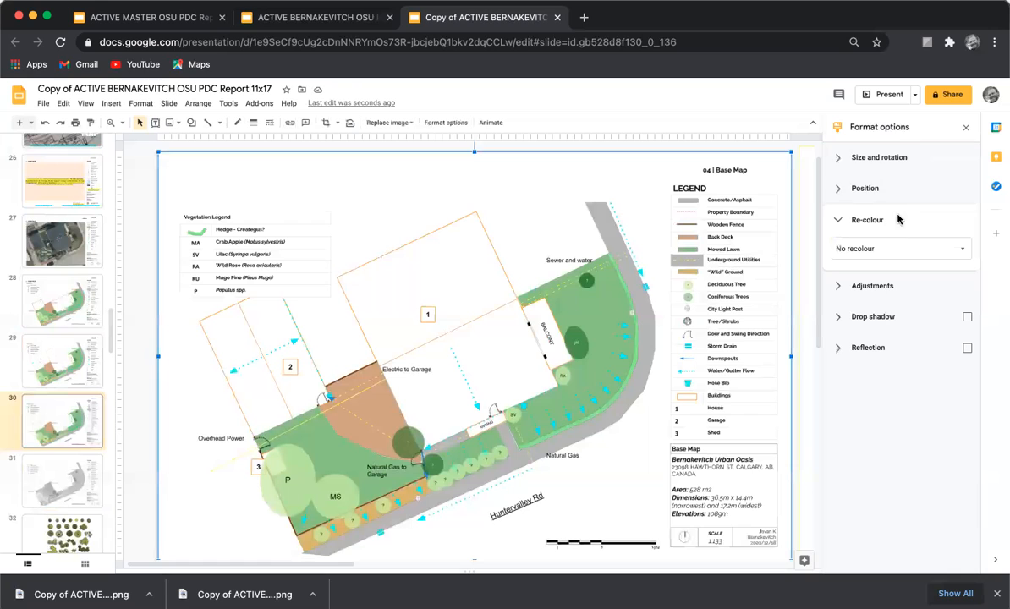
pyautogui.click(888, 249)
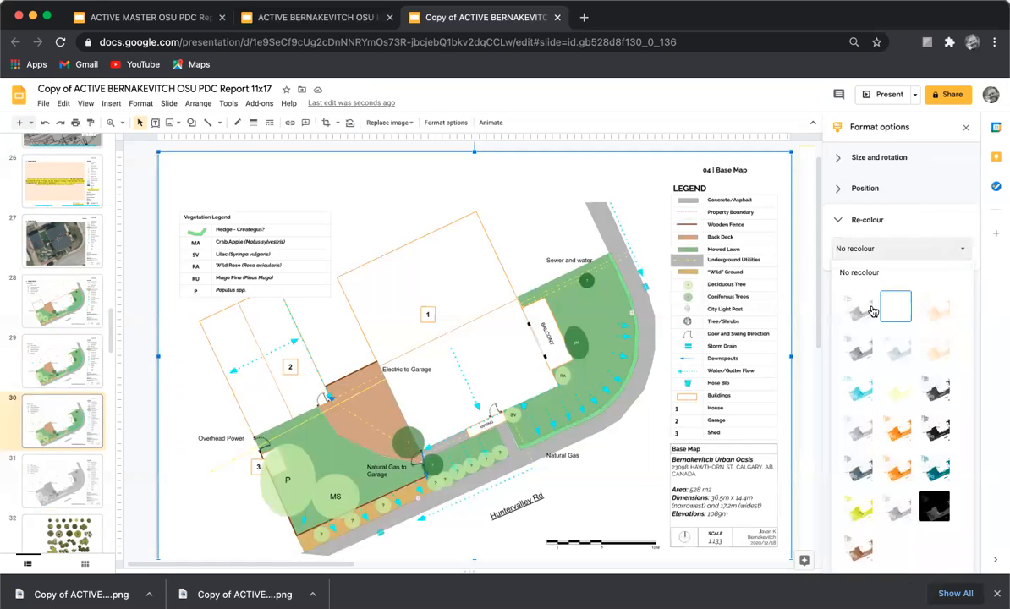
pyautogui.click(858, 306)
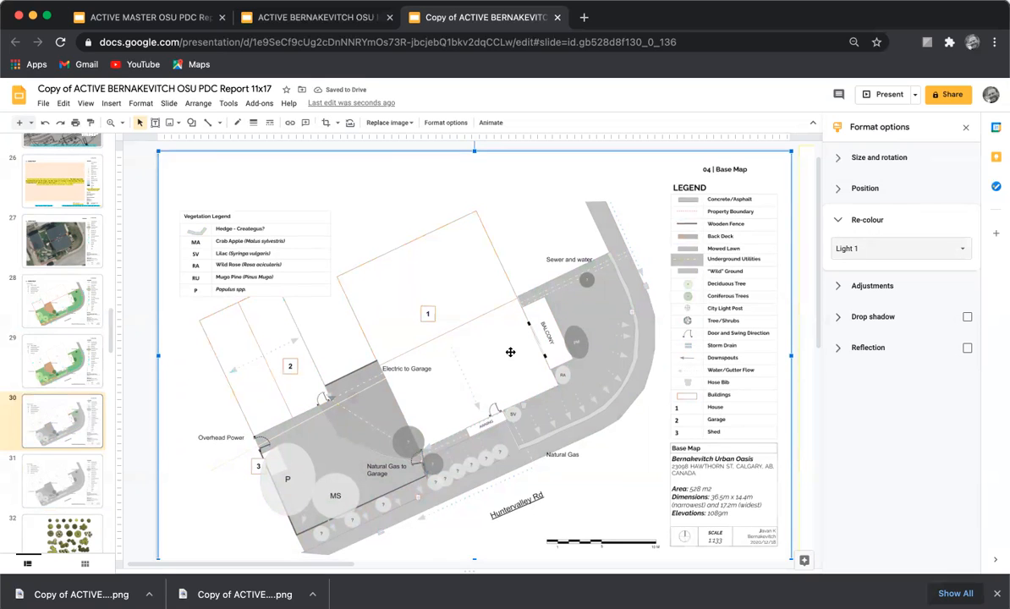
# Step: Crop the upper edge of the greyscale image to remove the "04 | Base Map" heading
pyautogui.scroll(-1, 511, 352)
pyautogui.scroll(2, 518, 352)
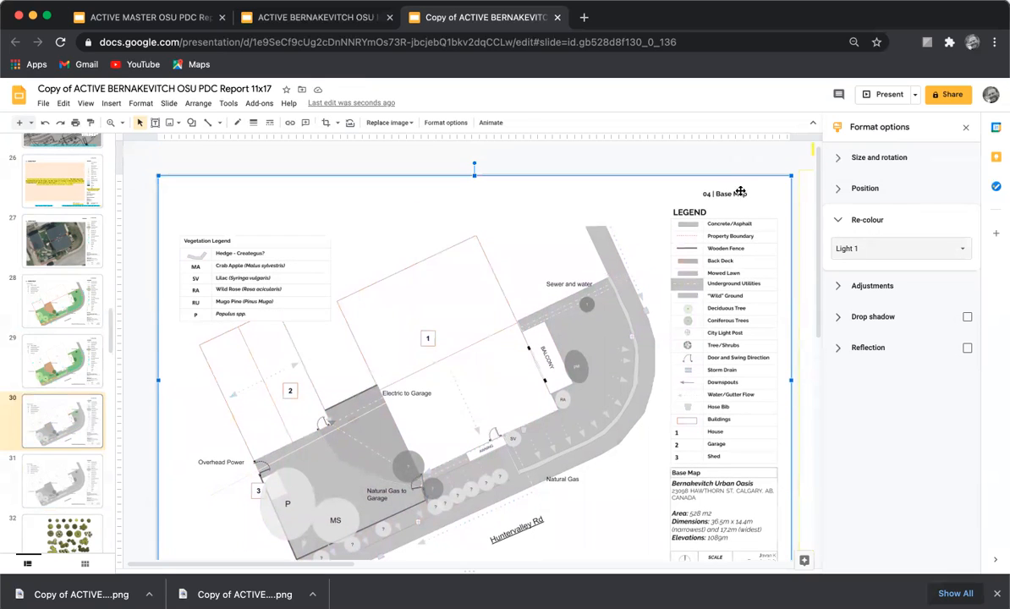
pyautogui.doubleClick(470, 211)
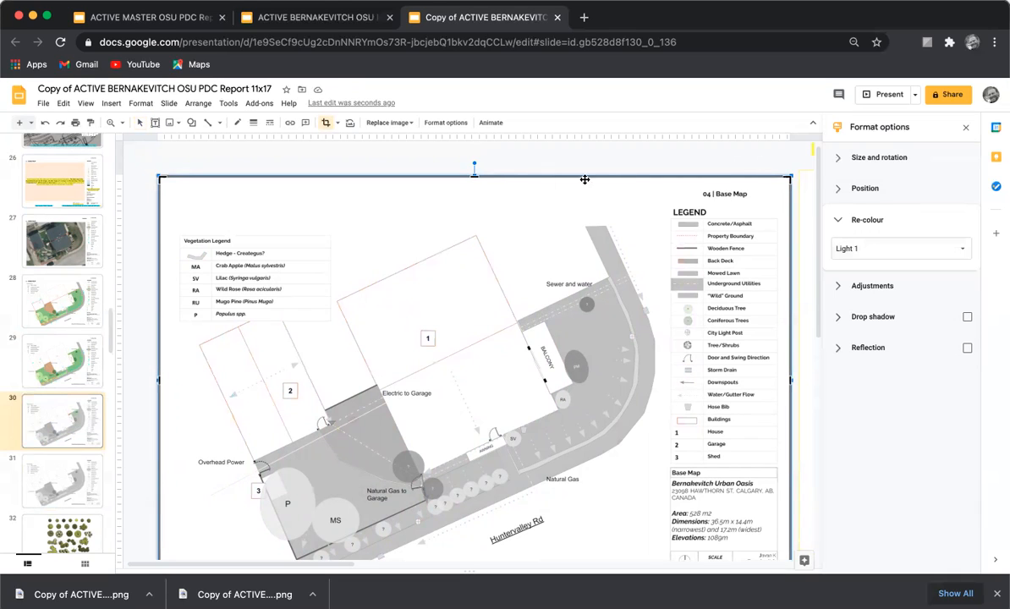
pyautogui.moveTo(475, 177); pyautogui.dragTo(476, 208)
pyautogui.rightClick(582, 139)
pyautogui.click(471, 148)
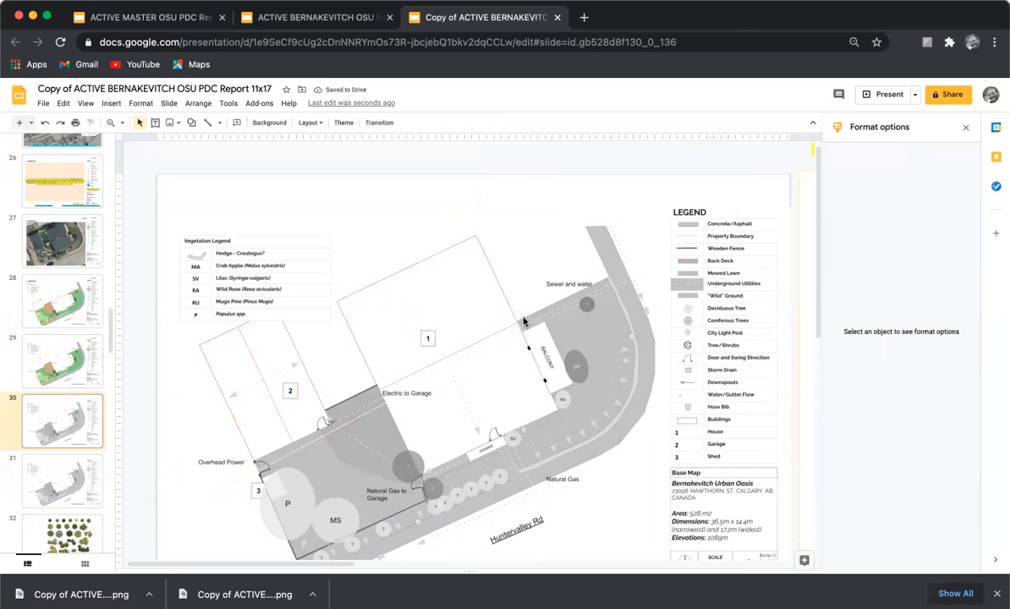
# Step: Check the cropped map on slide 30 against the greyscale version on slide 31 and select the slide 31 image
pyautogui.scroll(-2, 524, 321)
pyautogui.scroll(2, 631, 344)
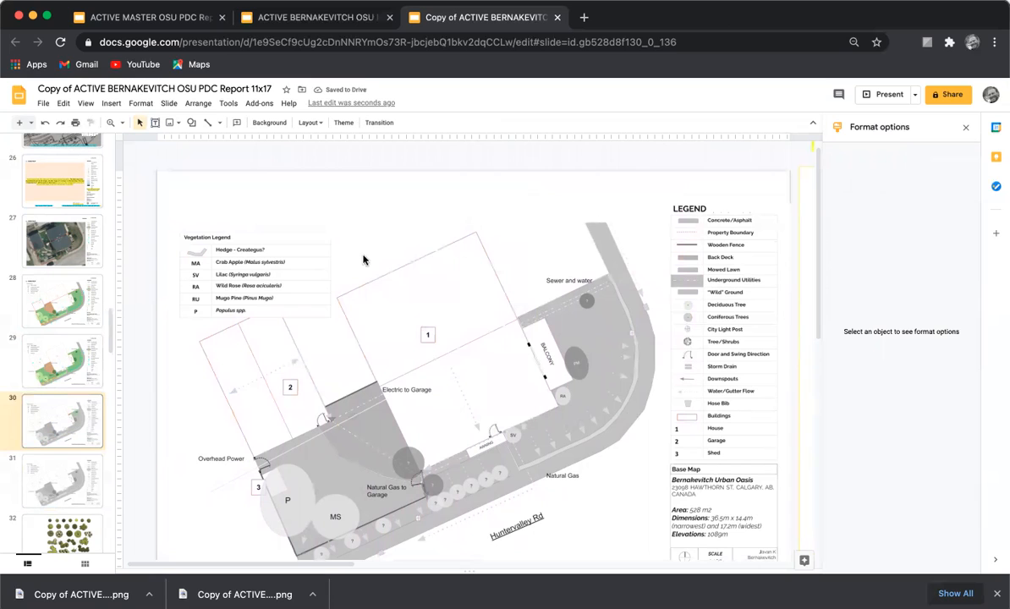
pyautogui.click(50, 451)
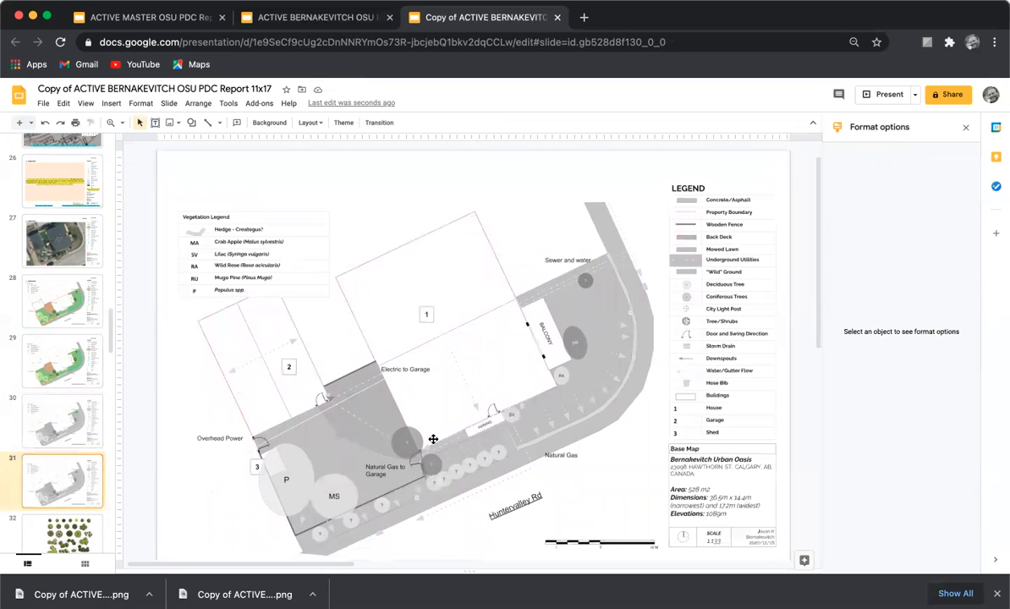
pyautogui.scroll(-1, 305, 433)
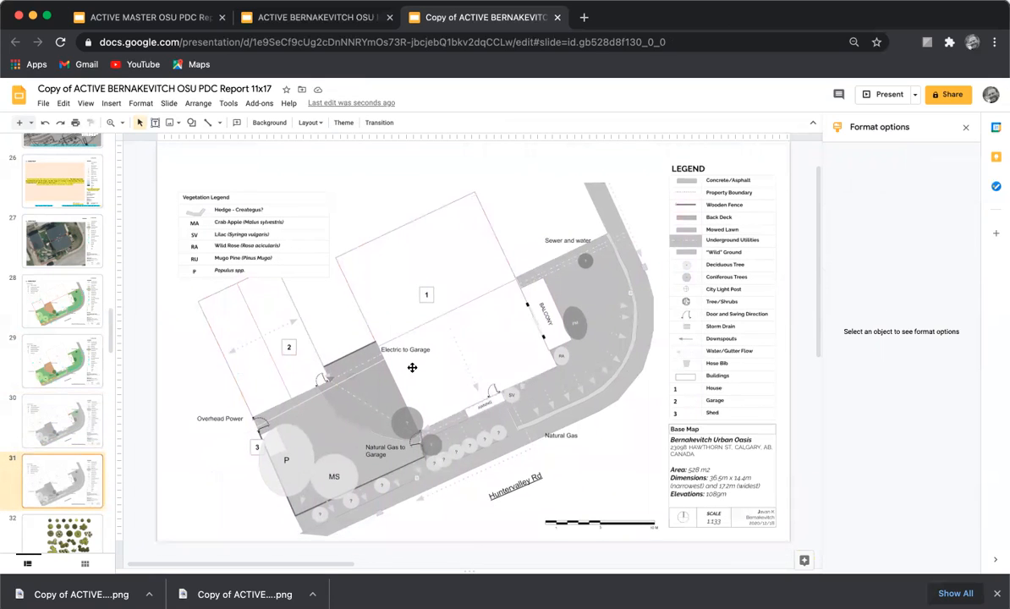
pyautogui.click(382, 344)
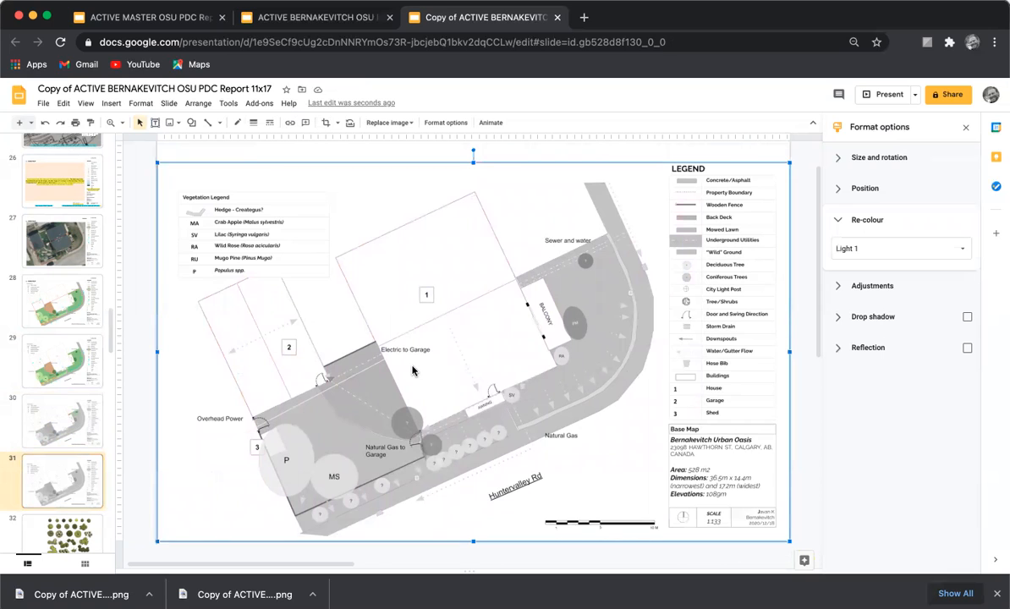
# Step: Switch to the original OSU PDC Report 11x17 presentation and open its greyscale base map layout in the master editor
pyautogui.click(266, 18)
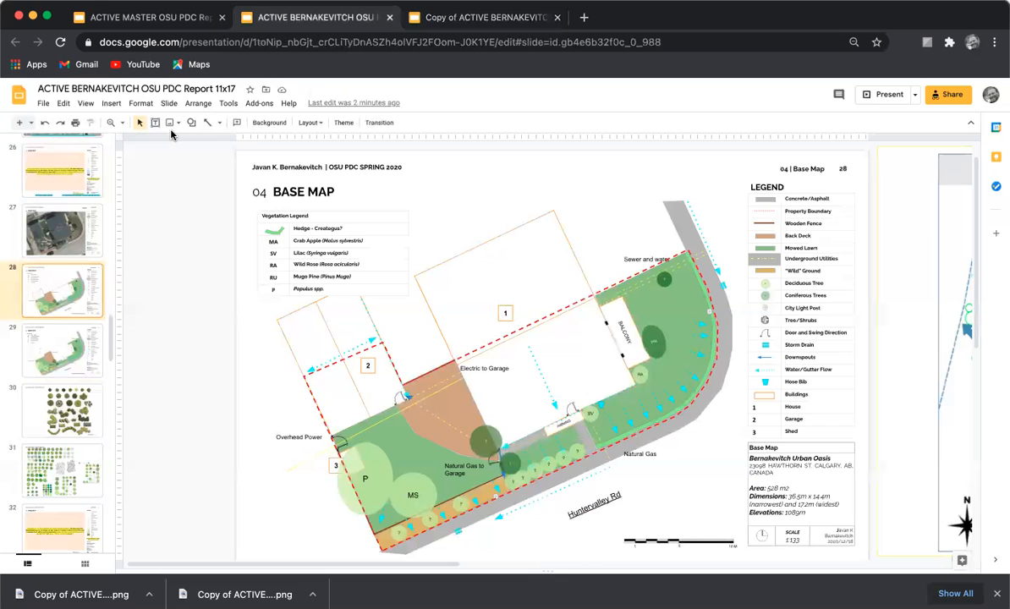
pyautogui.click(169, 102)
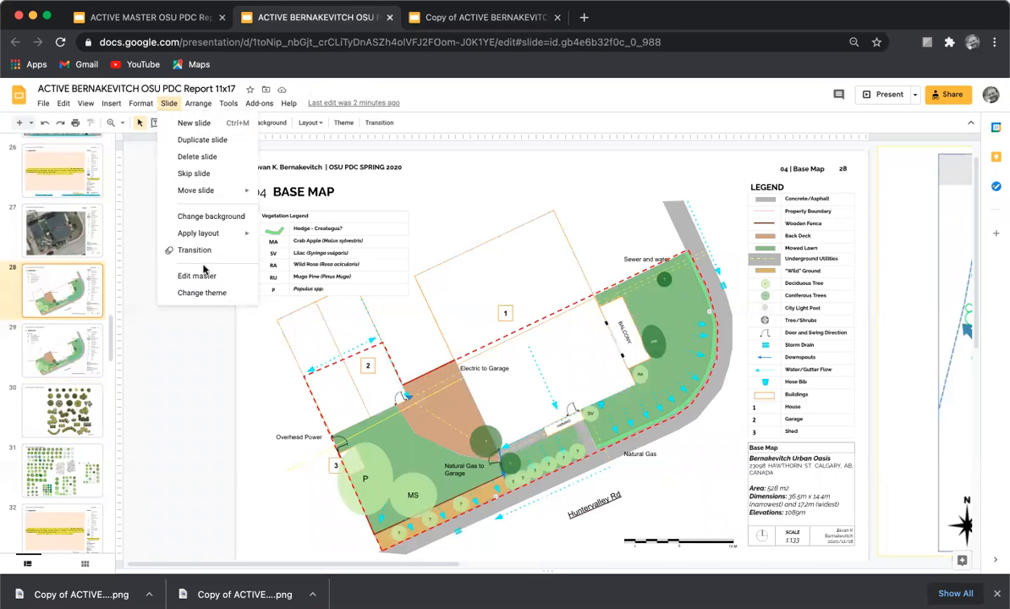
pyautogui.click(208, 279)
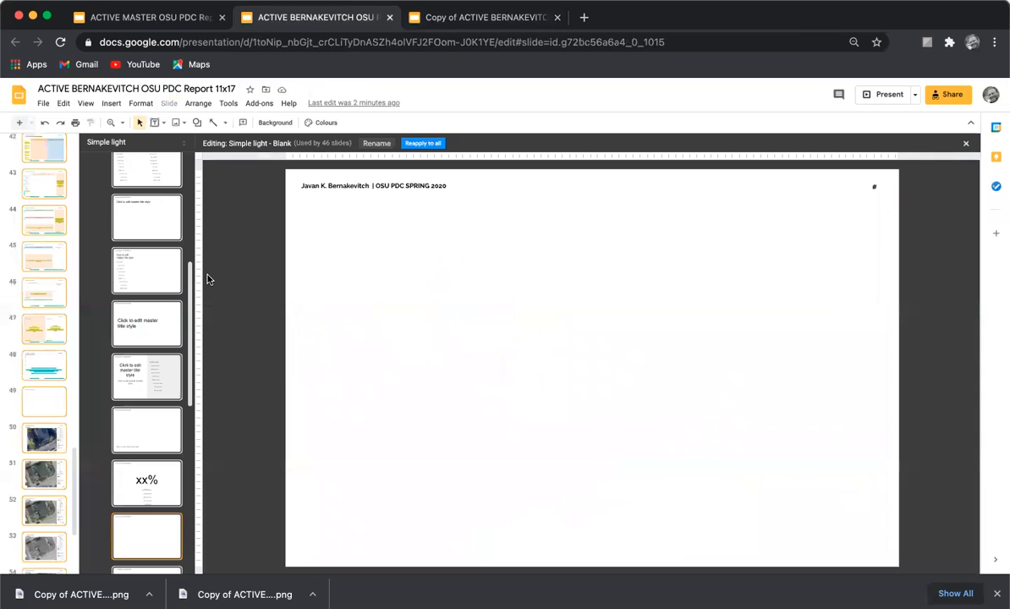
pyautogui.scroll(-5, 161, 355)
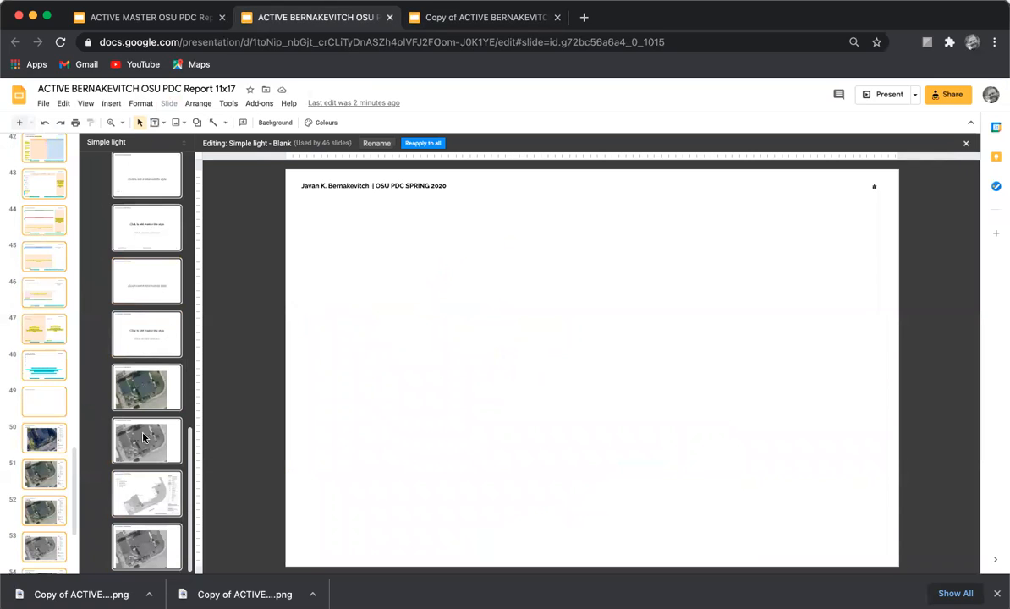
pyautogui.click(156, 478)
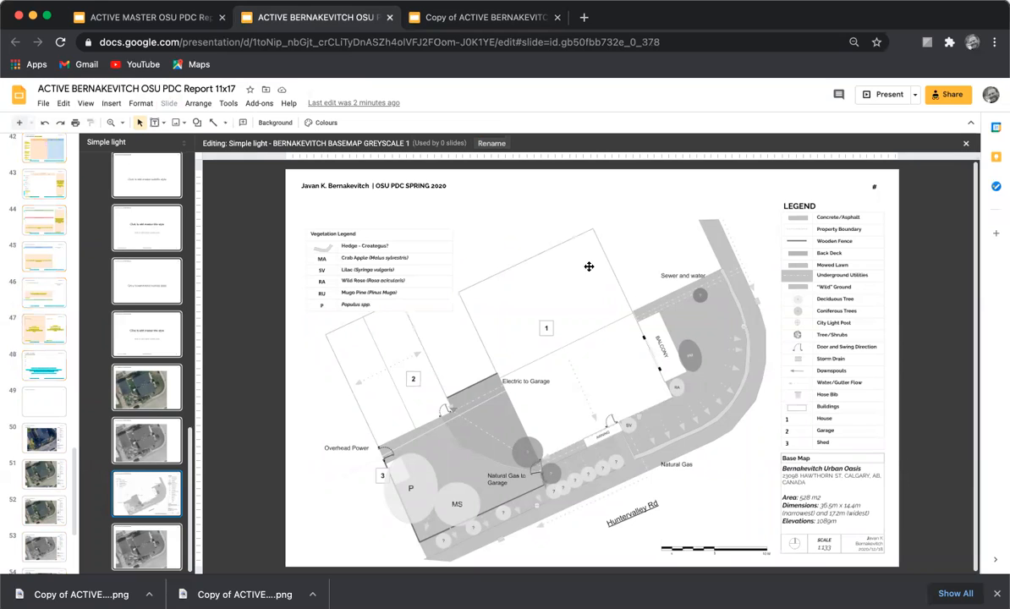
# Step: Check the greyscale base map layout's name, keep it as it is, and close the master editor
pyautogui.click(490, 143)
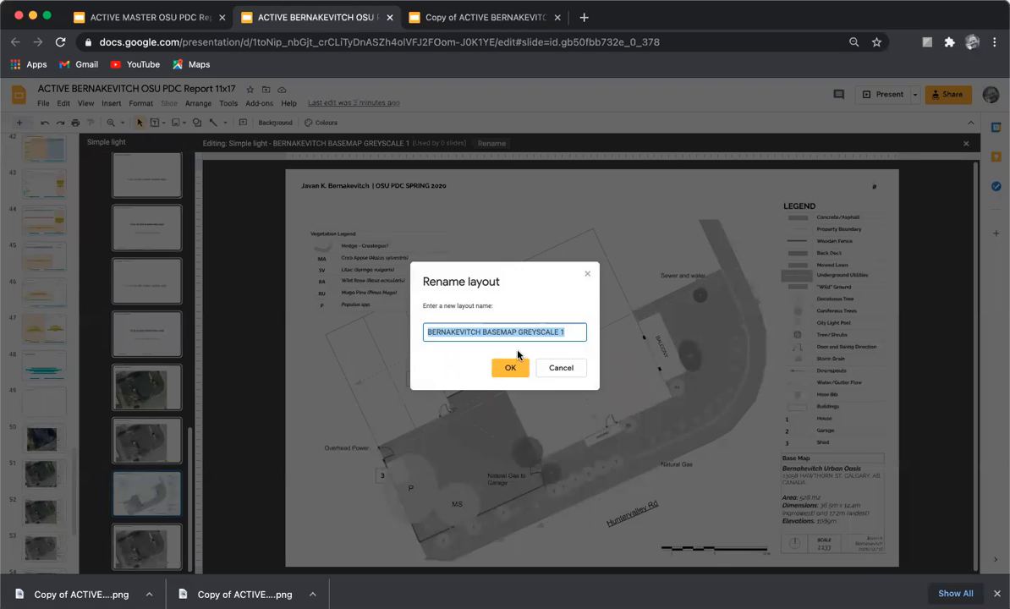
pyautogui.press('Return')
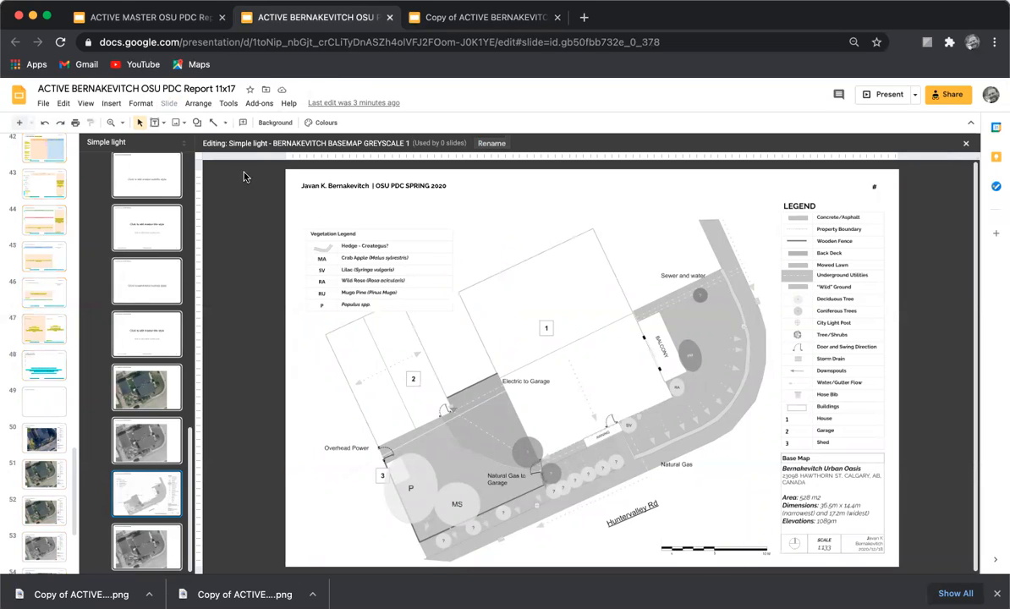
pyautogui.click(966, 142)
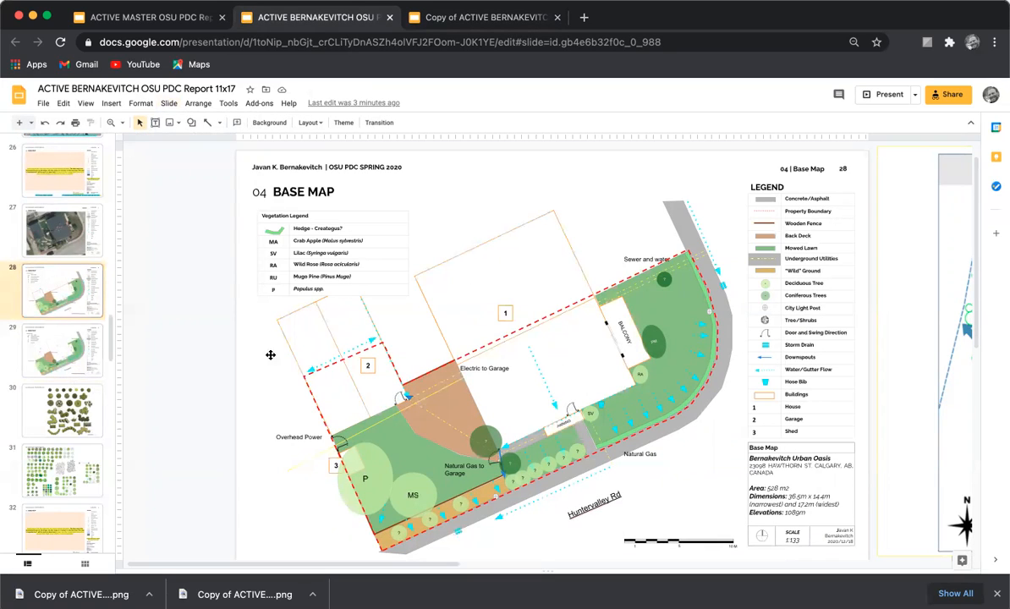
# Step: Duplicate slide 33, the optional "BASE MAP (IN GREYSCALE)" slide
pyautogui.click(42, 343)
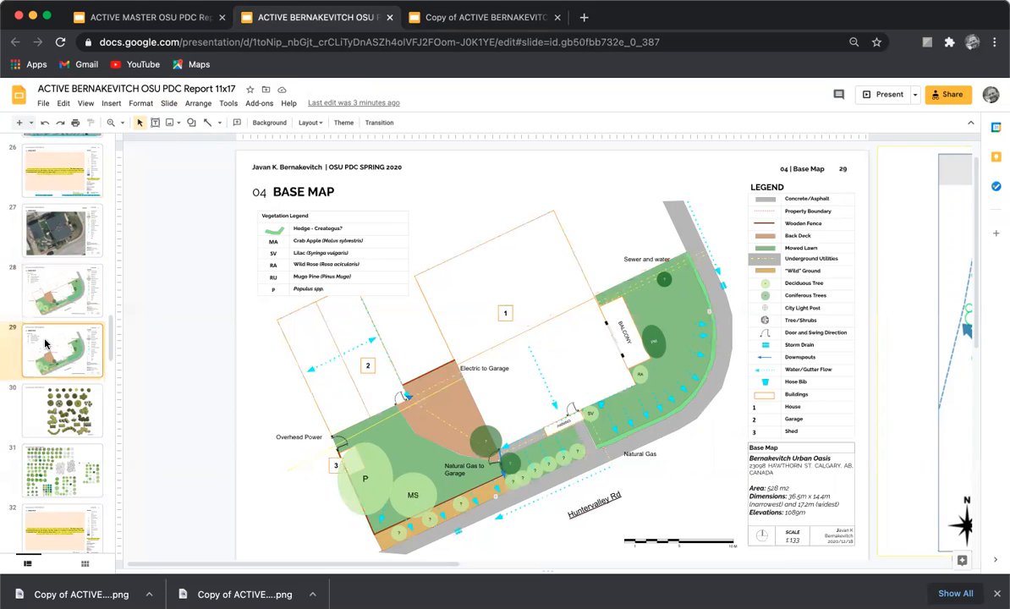
pyautogui.click(79, 299)
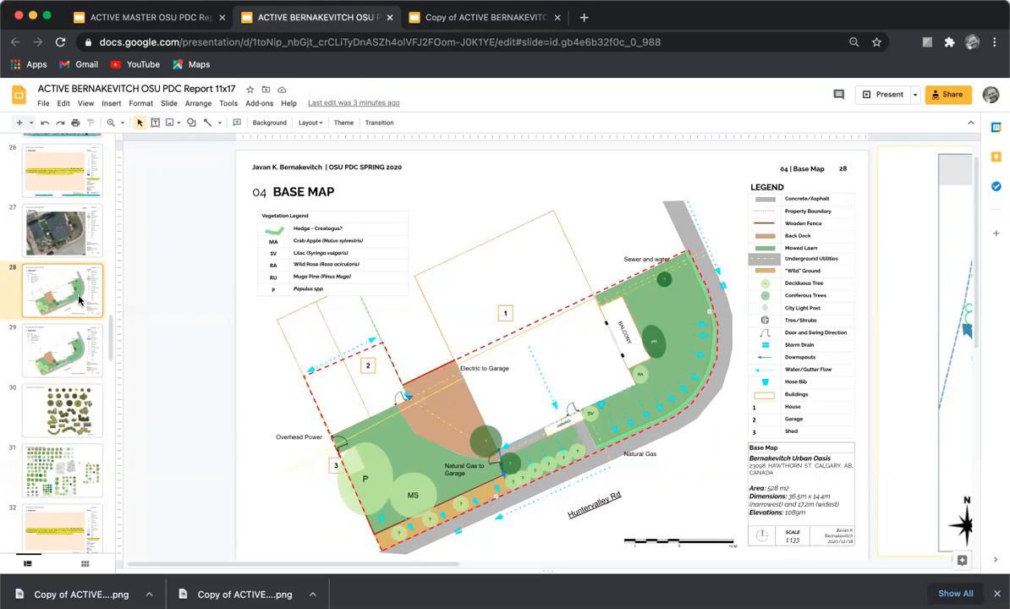
pyautogui.scroll(-3, 78, 300)
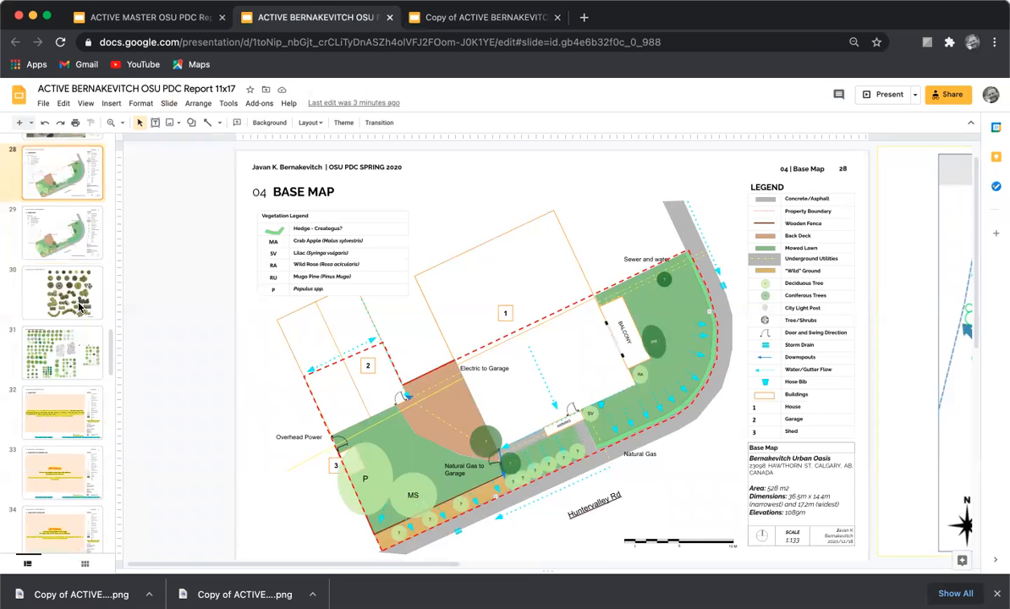
pyautogui.scroll(-1, 79, 306)
pyautogui.click(55, 423)
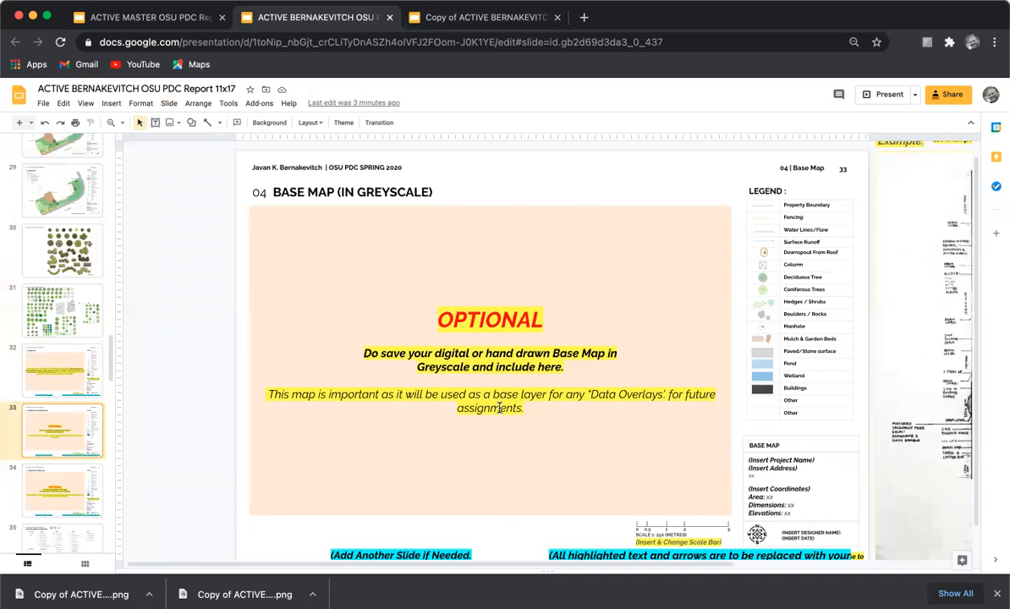
pyautogui.press('Down')
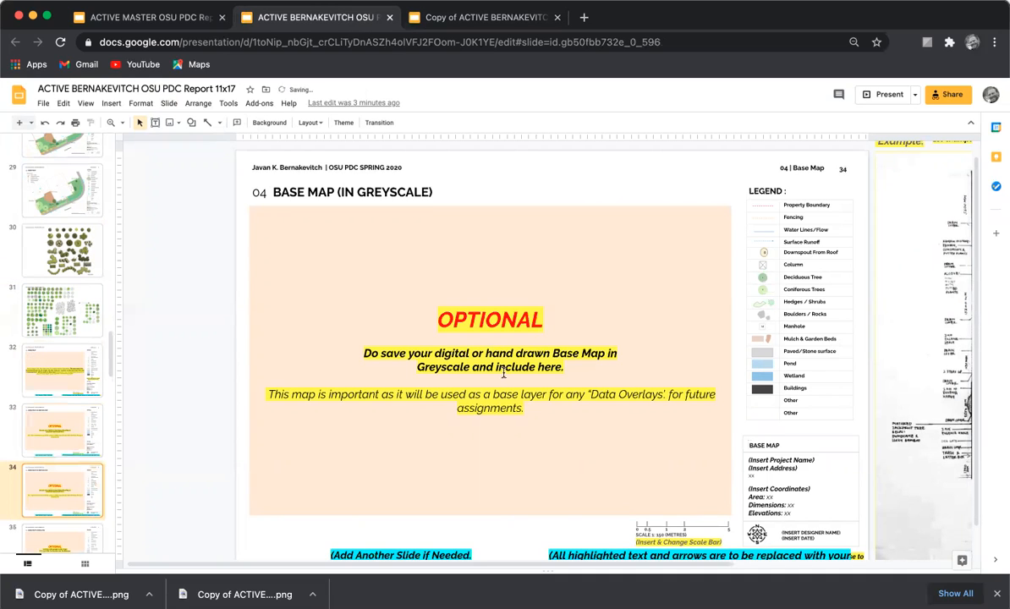
# Step: Delete the placeholder box, legend entries, scale bar and highlighted instructions from slide 34
pyautogui.scroll(-1, 518, 291)
pyautogui.scroll(1, 516, 253)
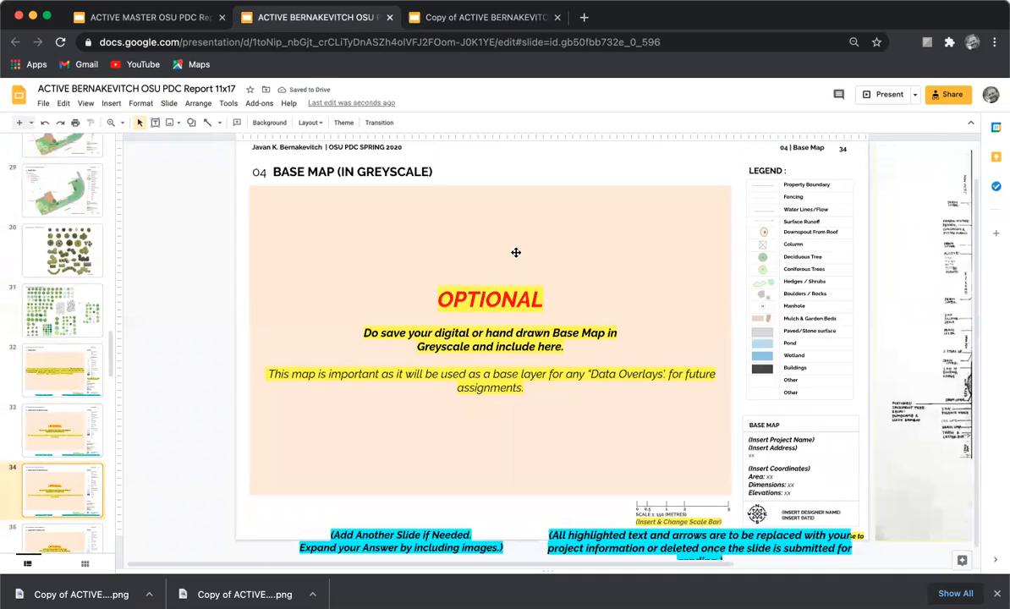
pyautogui.moveTo(206, 199); pyautogui.dragTo(861, 551)
pyautogui.press('Delete')
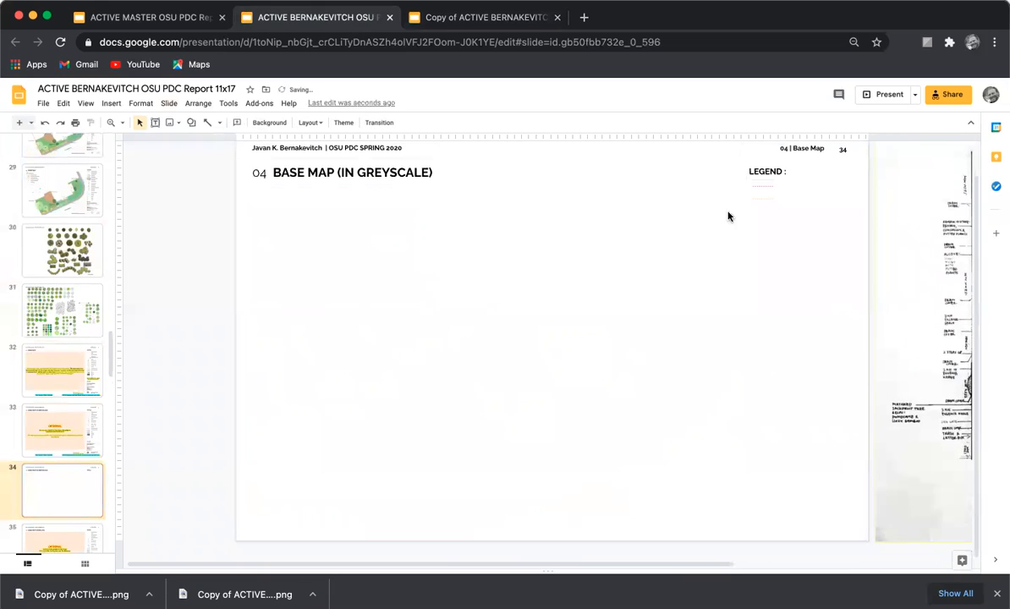
# Step: Delete the leftover legend lines and the "LEGEND :" heading from slide 34, keeping the "04 | Base Map" label in place
pyautogui.moveTo(711, 155); pyautogui.dragTo(733, 190)
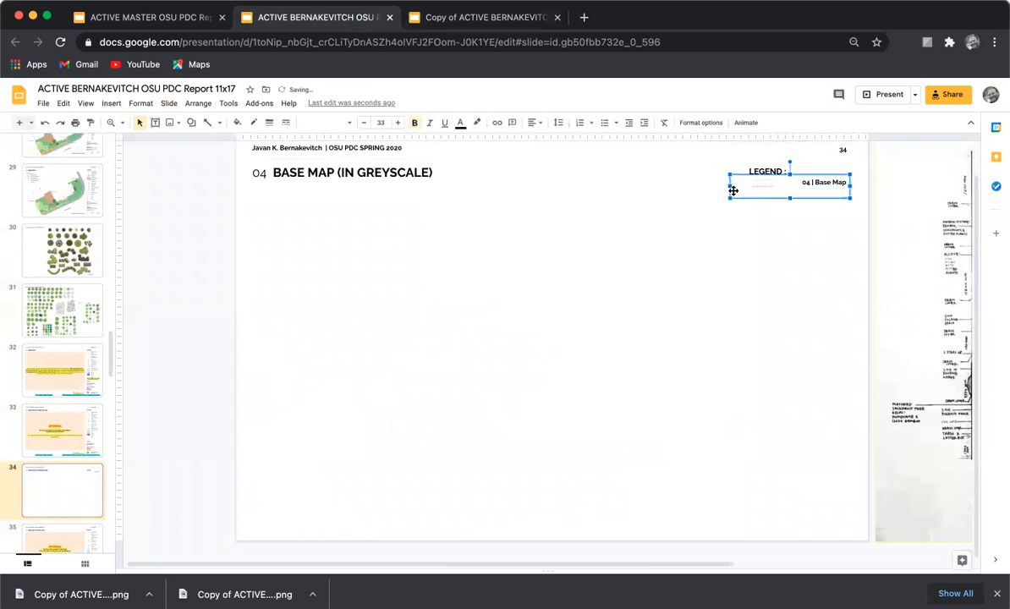
pyautogui.press('super+z')
pyautogui.moveTo(474, 213); pyautogui.dragTo(593, 238)
pyautogui.press('Delete')
pyautogui.click(555, 208)
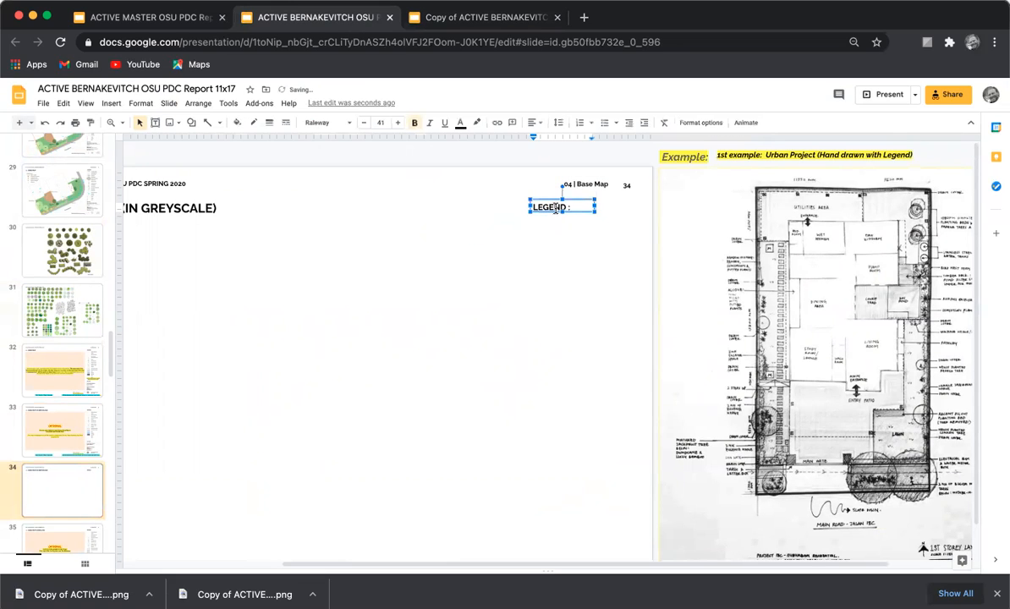
pyautogui.press('Escape')
pyautogui.press('Delete')
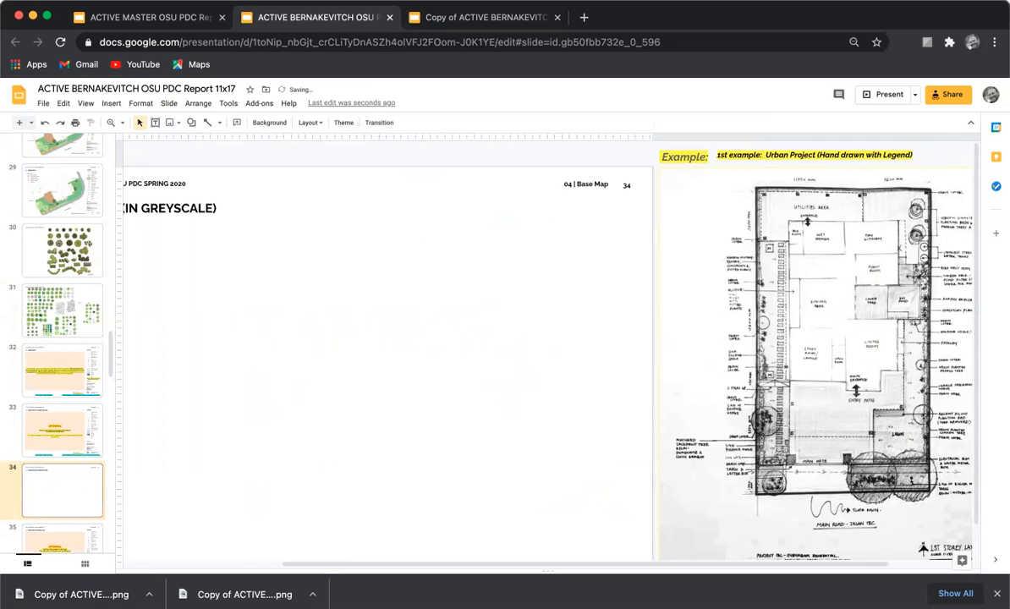
# Step: Change the title of slide 34 to "BASE MAP: GREYSCALE"
pyautogui.hscroll(-3, 483, 209)
pyautogui.click(235, 209)
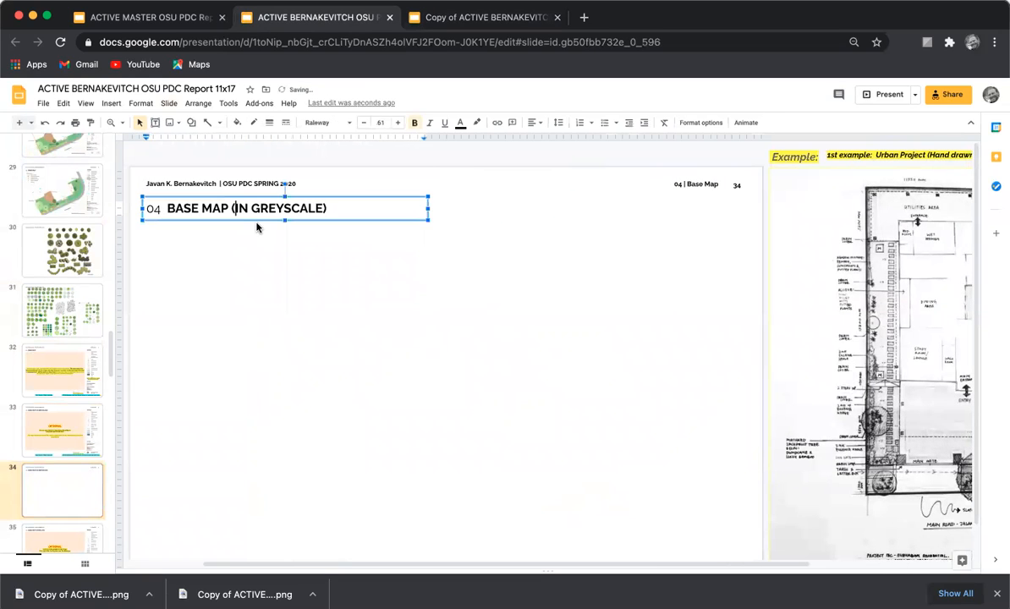
pyautogui.press('BackSpace')
pyautogui.press('BackSpace')
pyautogui.write(':')
pyautogui.press('Delete')
pyautogui.press('Delete')
pyautogui.press('Delete')
pyautogui.click(313, 209)
pyautogui.click(511, 262)
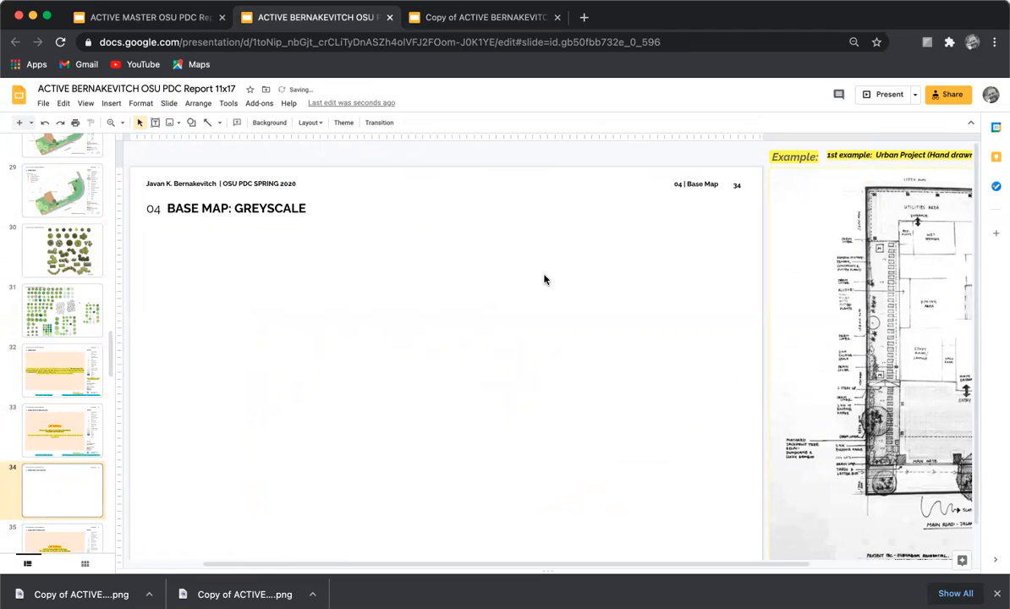
# Step: Apply the "BASEMAP GREYSCALE 1" layout to slide 34
pyautogui.scroll(-2, 521, 315)
pyautogui.rightClick(367, 340)
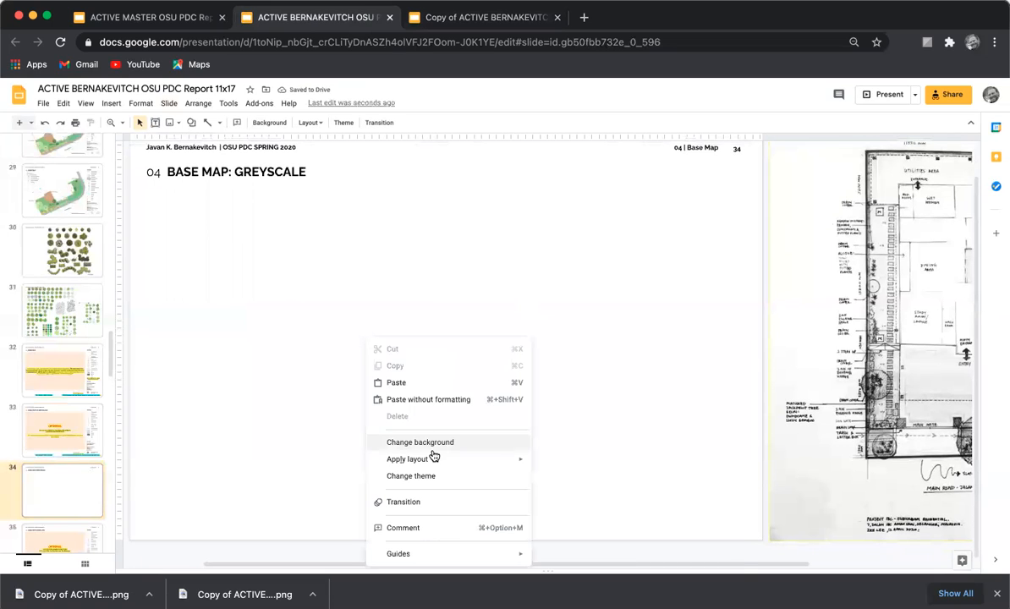
pyautogui.moveTo(438, 459)
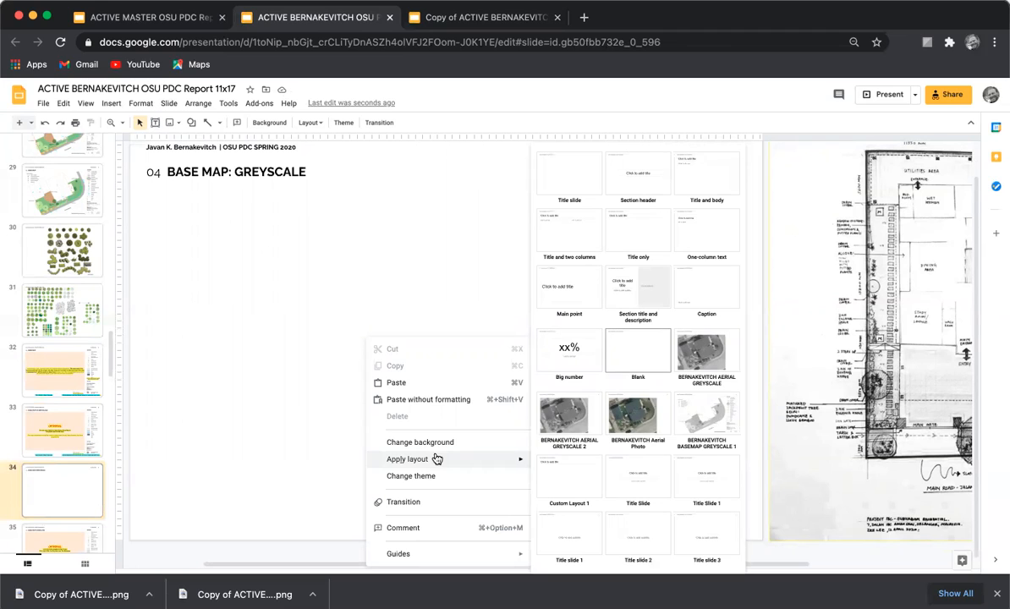
pyautogui.click(714, 425)
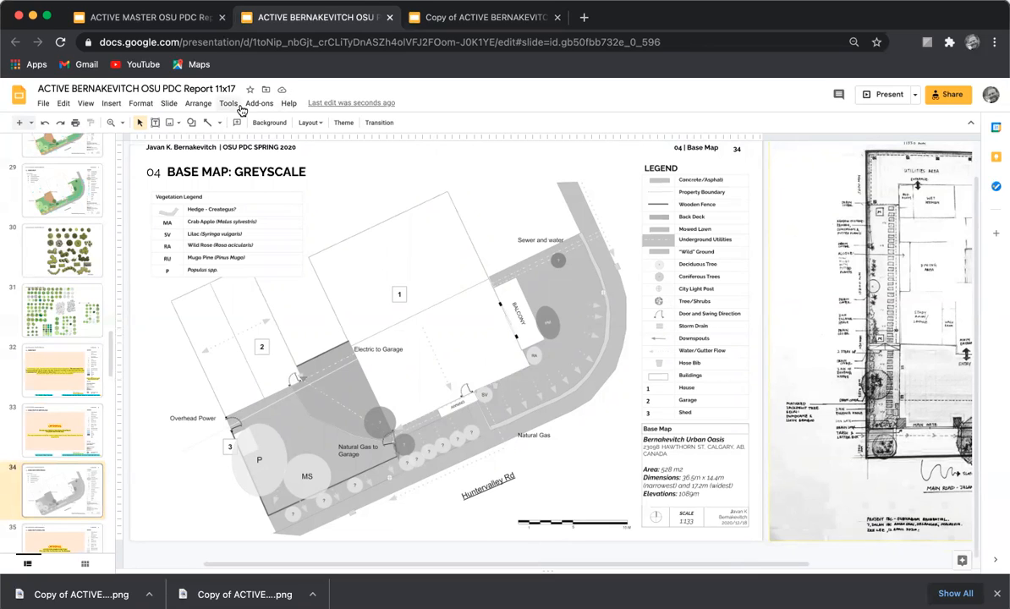
# Step: Draw a closed polyline shape over the grey lawn area beside the balcony on slide 34 and delete it
pyautogui.click(191, 128)
pyautogui.click(218, 127)
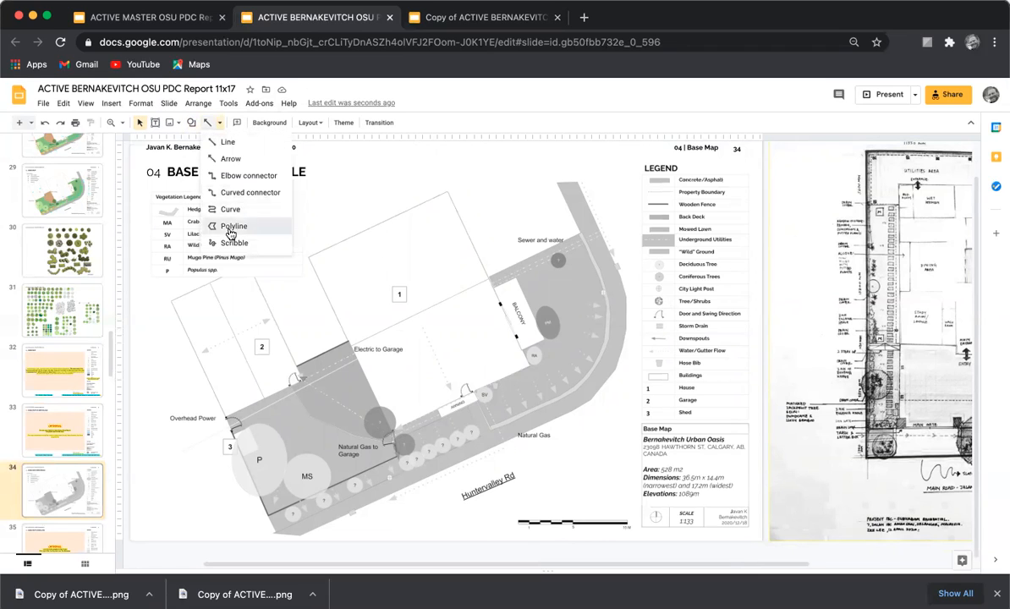
pyautogui.click(224, 218)
pyautogui.click(549, 402)
pyautogui.click(534, 366)
pyautogui.click(589, 314)
pyautogui.click(608, 344)
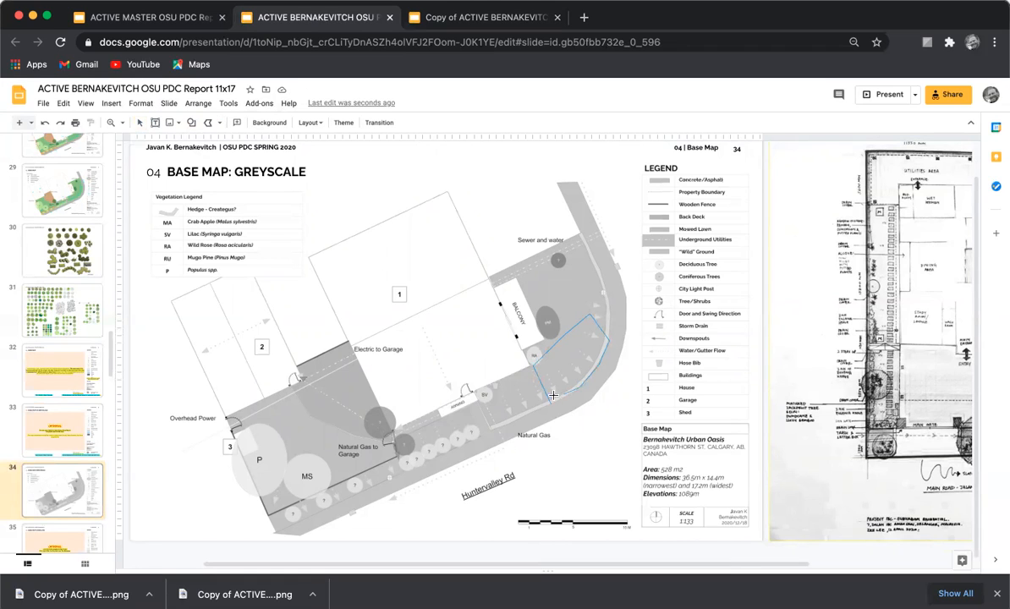
pyautogui.click(549, 403)
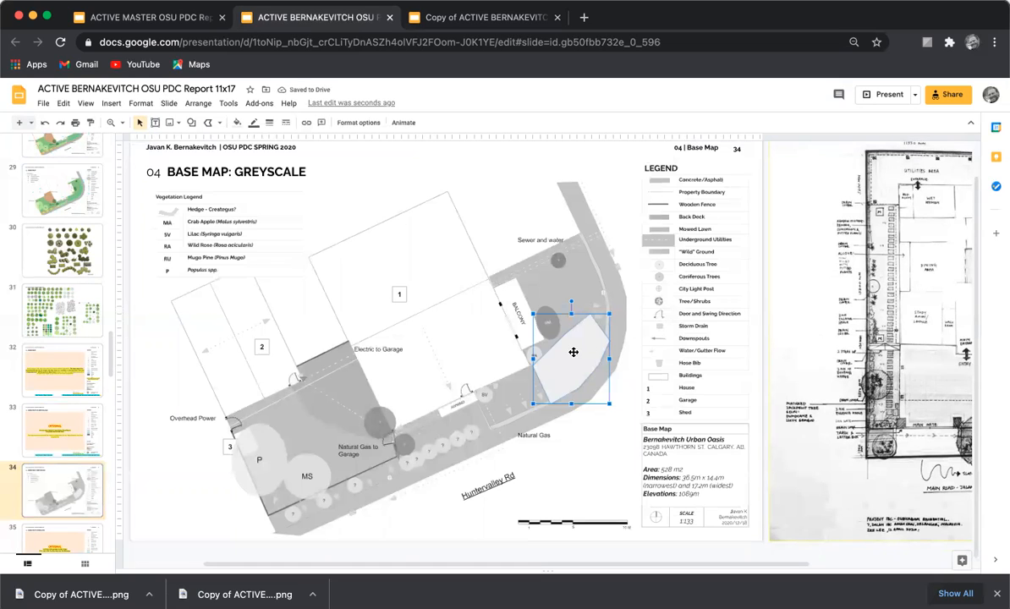
pyautogui.press('Delete')
# Step: Duplicate slide 35, the optional "BASE MAP (OVERLAYS)" slide
pyautogui.scroll(3, 68, 358)
pyautogui.scroll(-5, 68, 357)
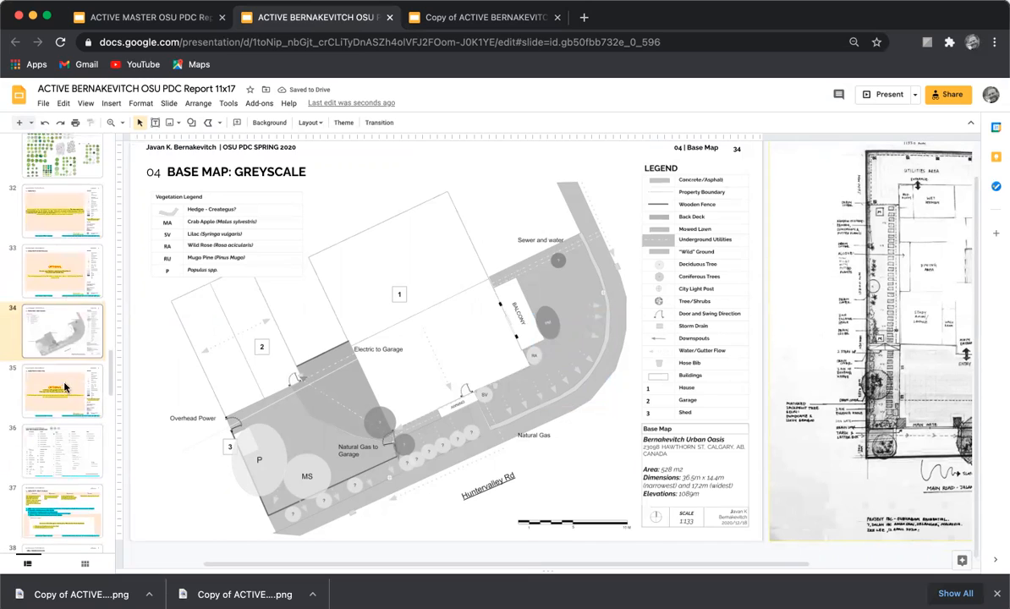
pyautogui.click(60, 386)
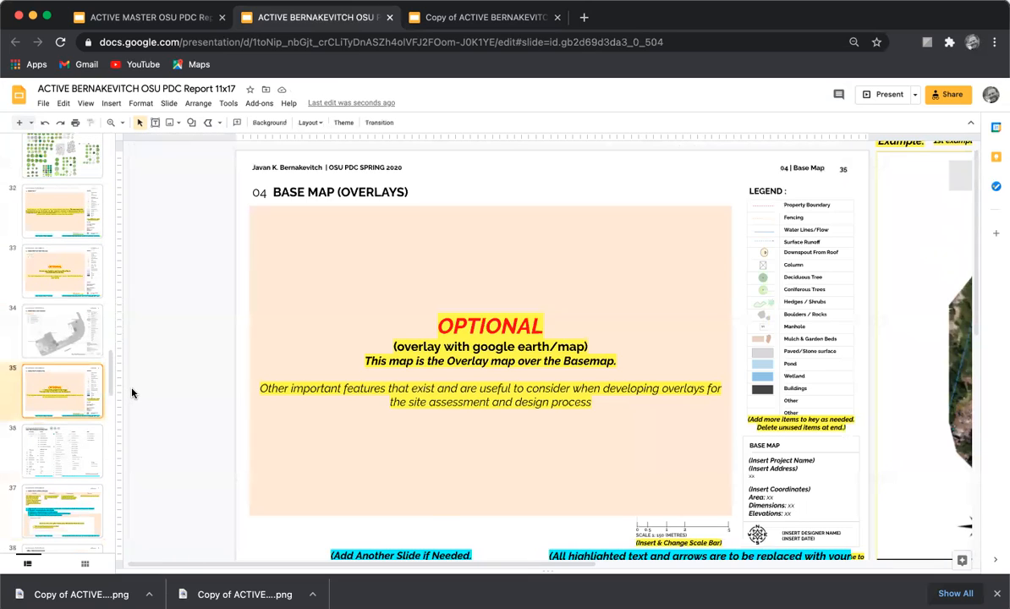
pyautogui.press('super+d')
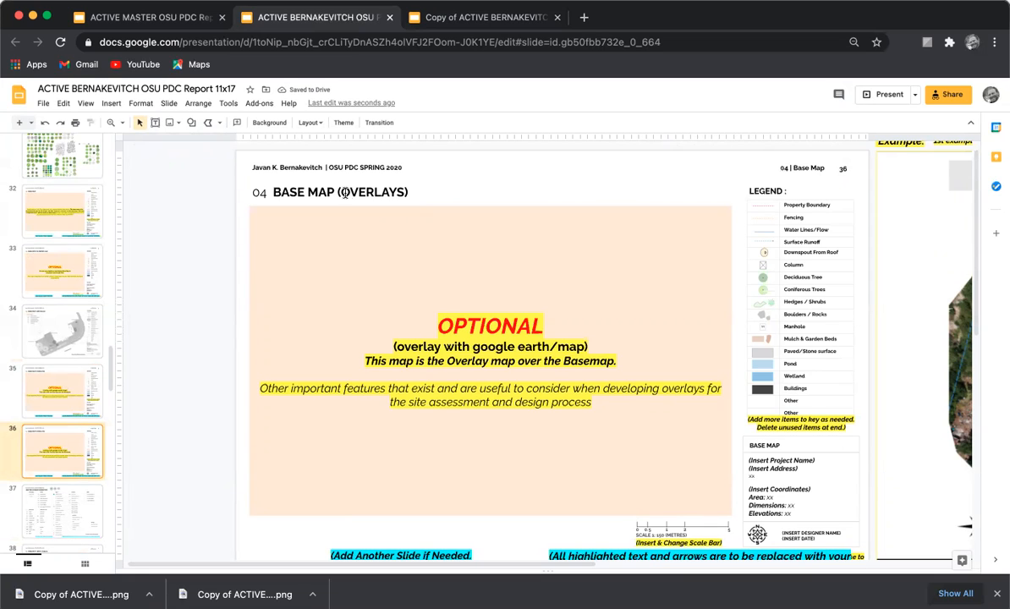
# Step: Change the title of slide 36 to "BASE MAP: Aerial Overlay" and shrink its text box to fit one line
pyautogui.doubleClick(399, 192)
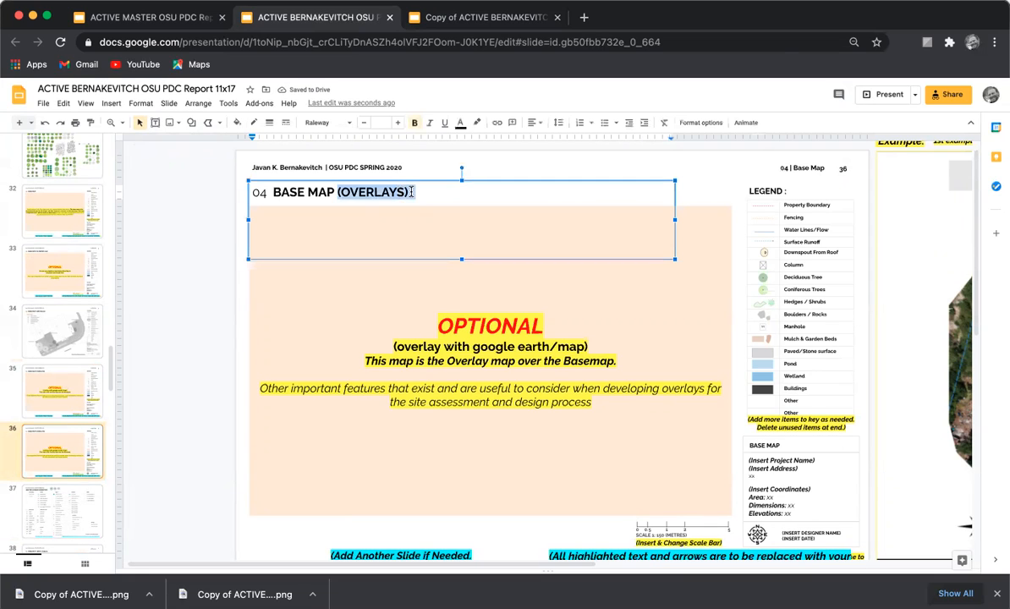
pyautogui.press('BackSpace')
pyautogui.press('BackSpace')
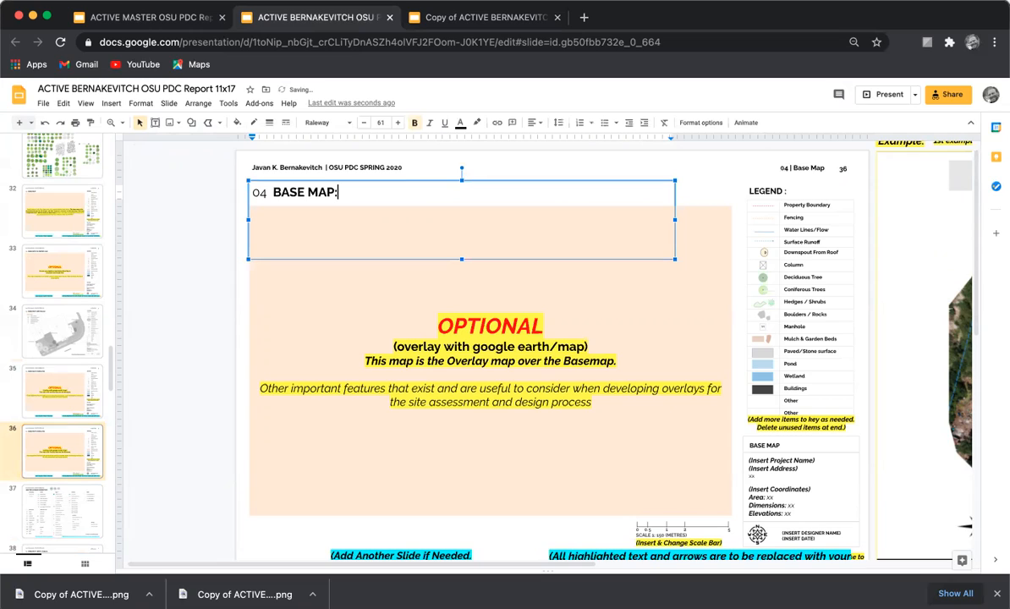
pyautogui.write('Aerial Overal')
pyautogui.press('BackSpace')
pyautogui.press('BackSpace')
pyautogui.write('la')
pyautogui.press('Escape')
pyautogui.moveTo(429, 207); pyautogui.dragTo(458, 187)
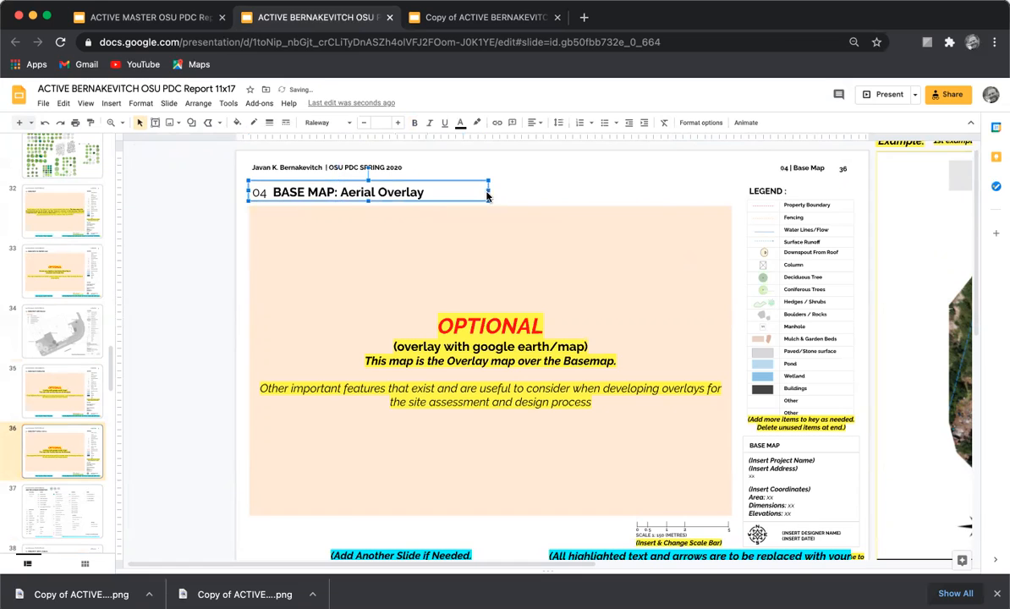
# Step: Delete the placeholder box, instructions, scale bar and the entire legend with its heading from slide 36
pyautogui.moveTo(215, 228); pyautogui.dragTo(862, 556)
pyautogui.press('Delete')
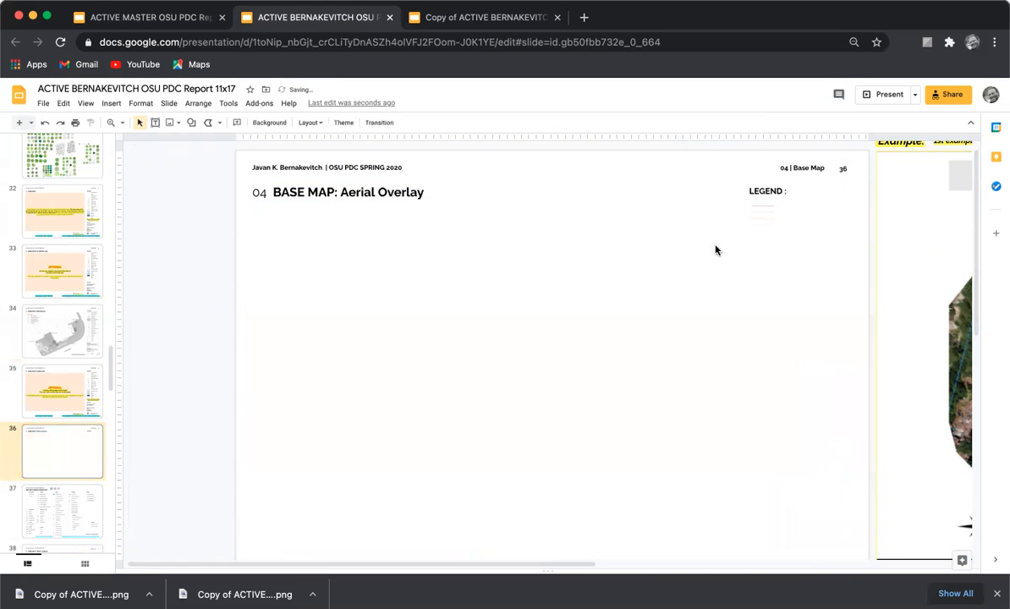
pyautogui.moveTo(699, 186); pyautogui.dragTo(812, 230)
pyautogui.press('Delete')
# Step: Duplicate slide 29, the colour "BASE MAP" slide without the red dashed property boundary
pyautogui.scroll(3, 60, 437)
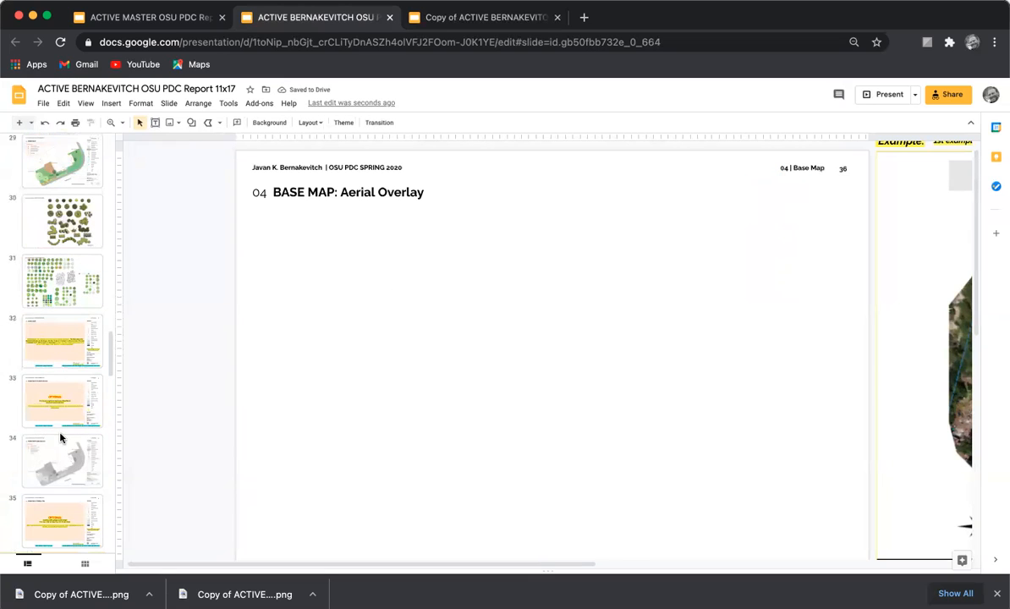
pyautogui.click(245, 189)
pyautogui.scroll(2, 93, 258)
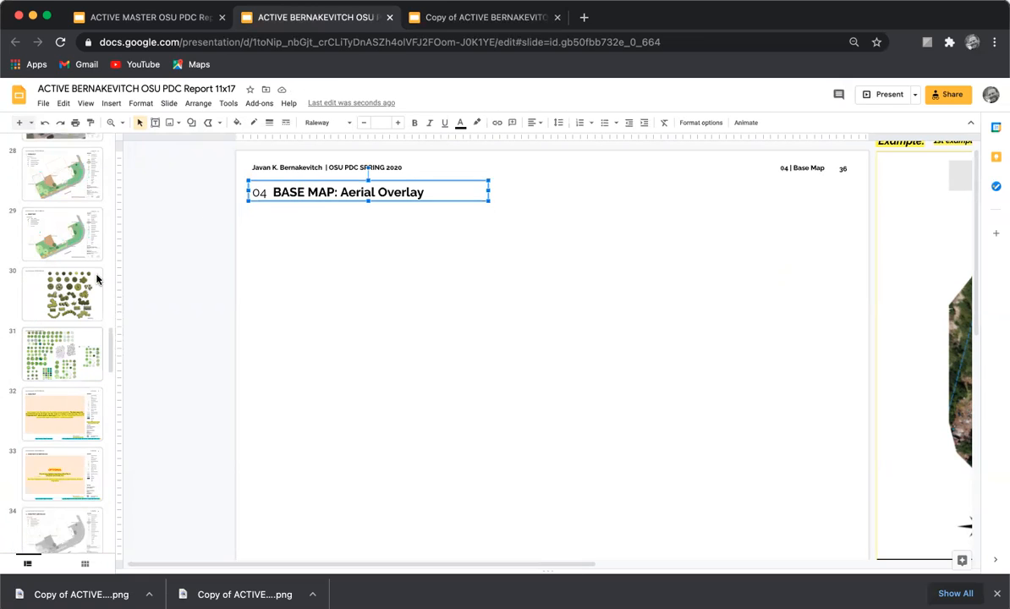
pyautogui.click(93, 258)
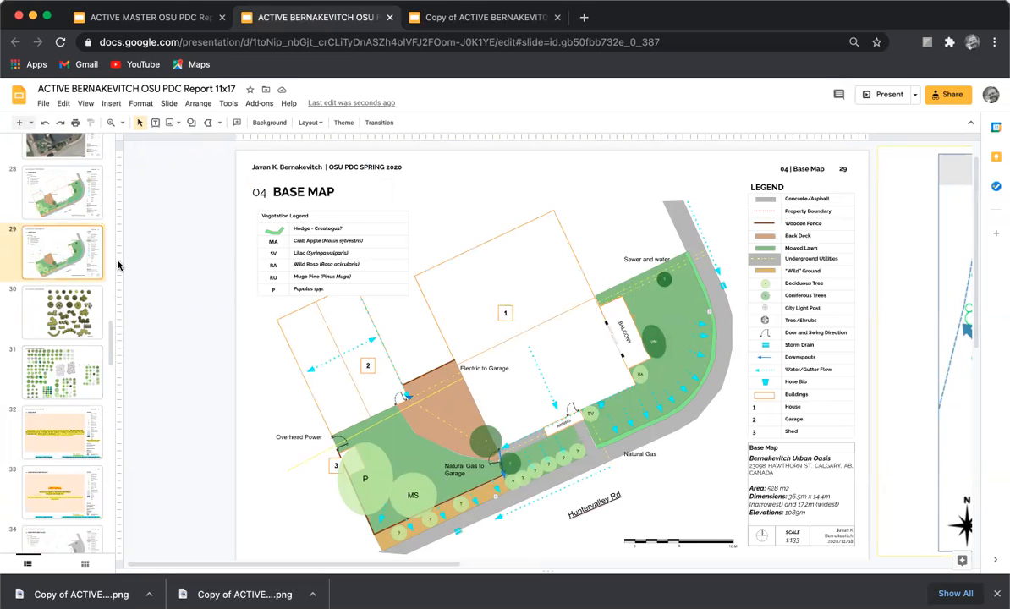
pyautogui.press('super+d')
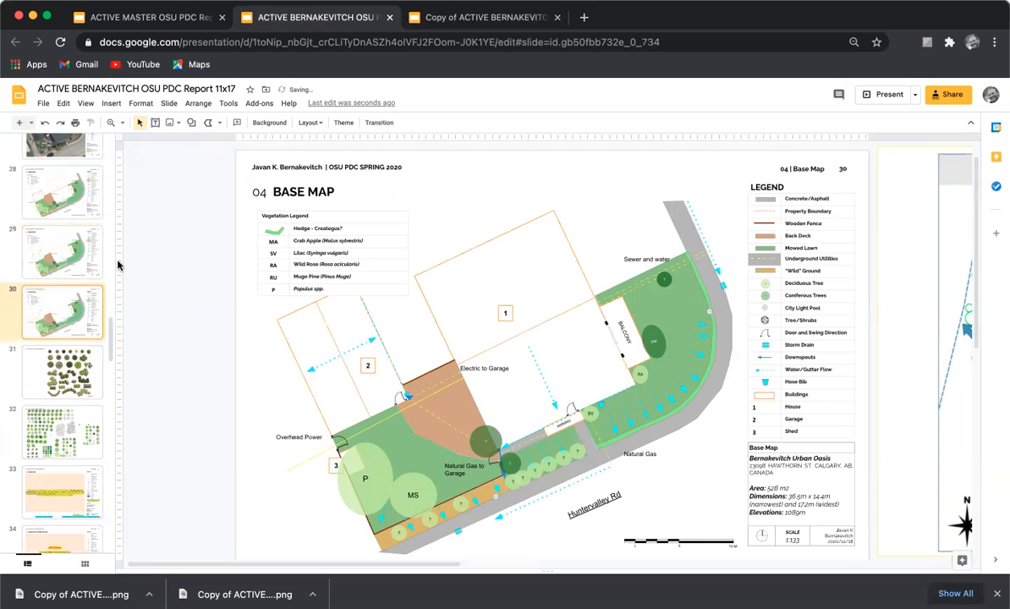
# Step: Duplicate slide 28, the colour "BASE MAP" slide with the red dashed property boundary
pyautogui.click(74, 245)
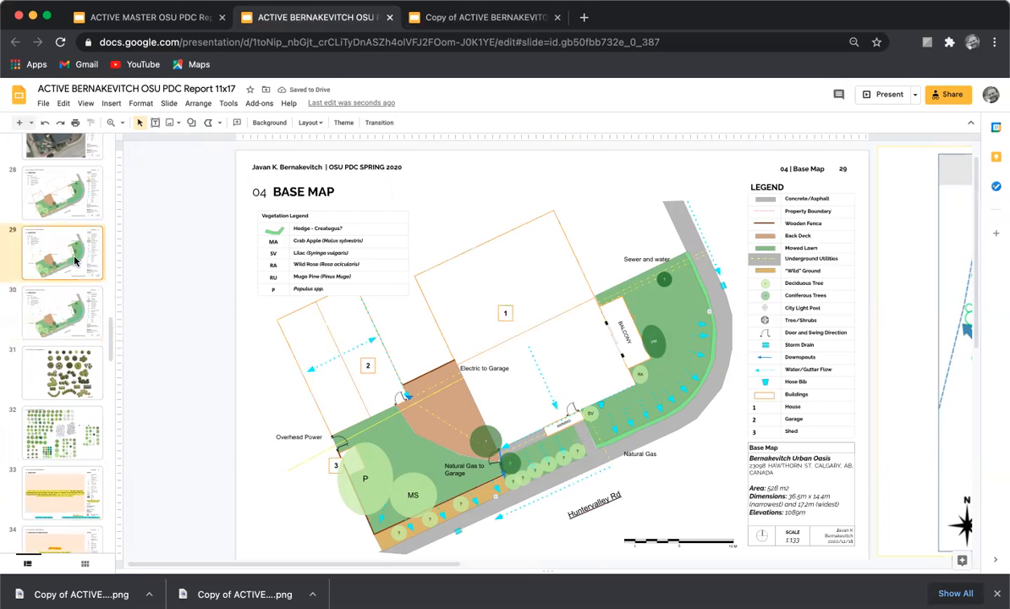
pyautogui.click(74, 198)
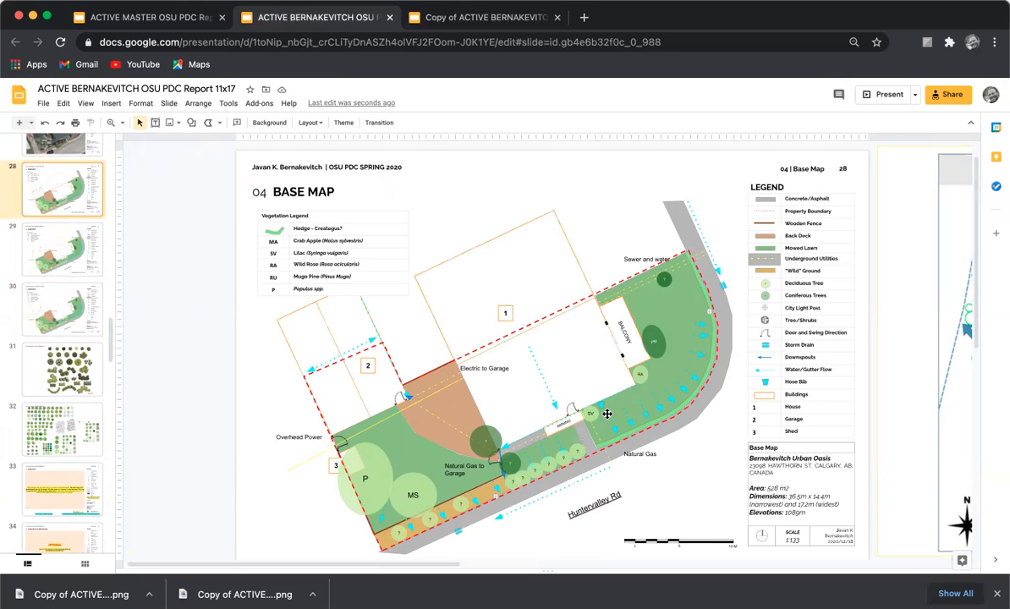
pyautogui.hotkey('ctrl', 'd')
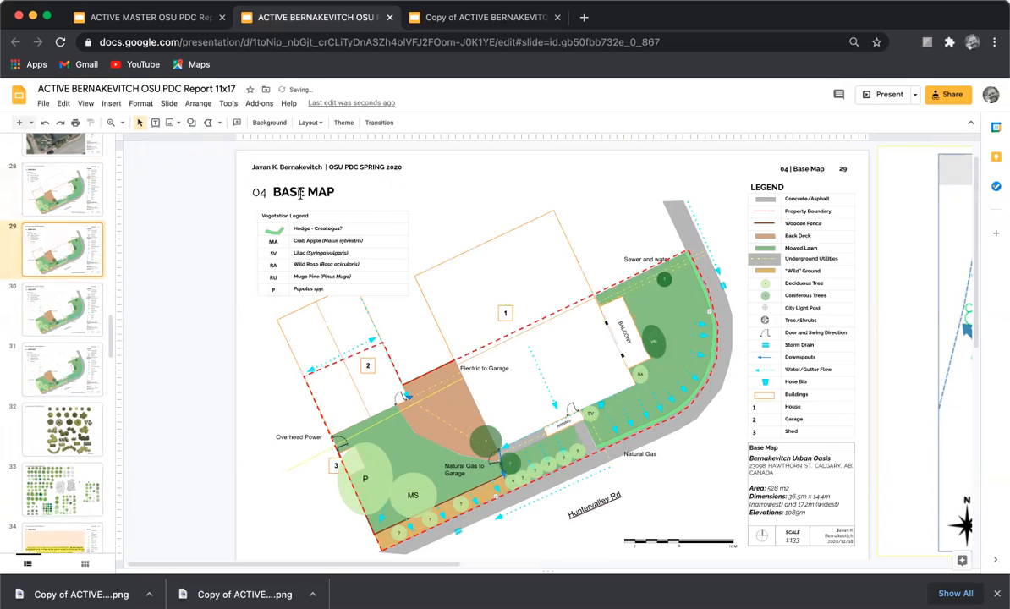
# Step: Change the title of the new slide 29 to "BASE MAP: Aerial Image" and widen its text box to fit one line
pyautogui.click(332, 192)
pyautogui.write(': Aerial Image')
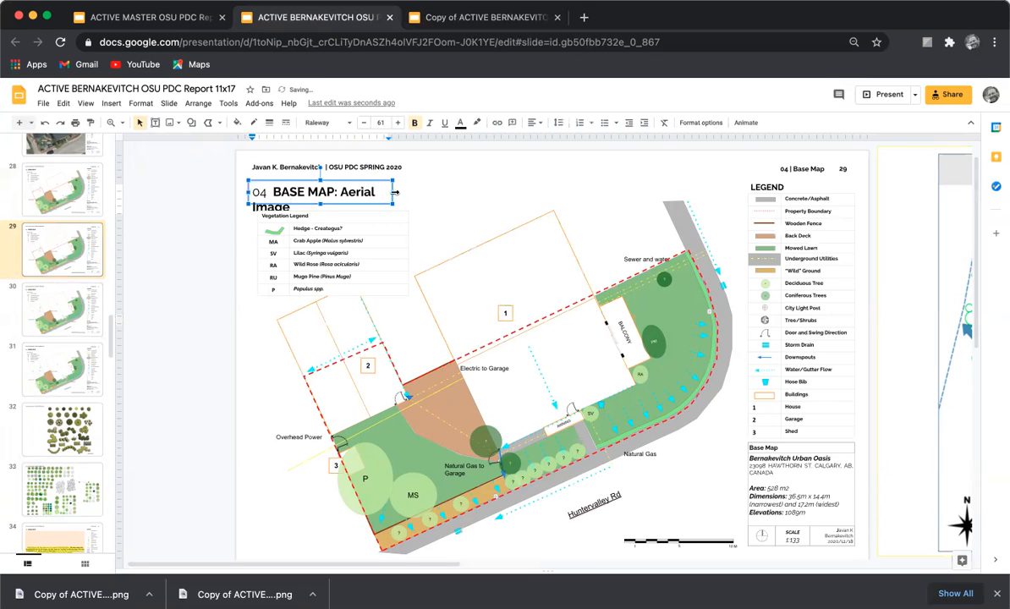
pyautogui.moveTo(394, 193); pyautogui.dragTo(426, 193)
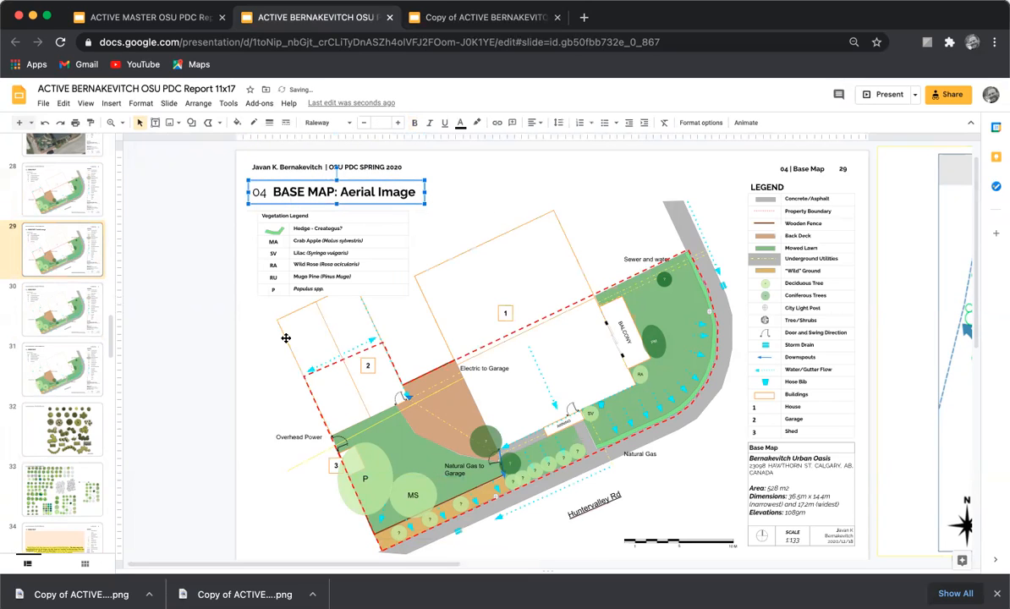
# Step: Apply the "BERNAKEVITCH Aerial Photo" layout to slide 29
pyautogui.rightClick(257, 365)
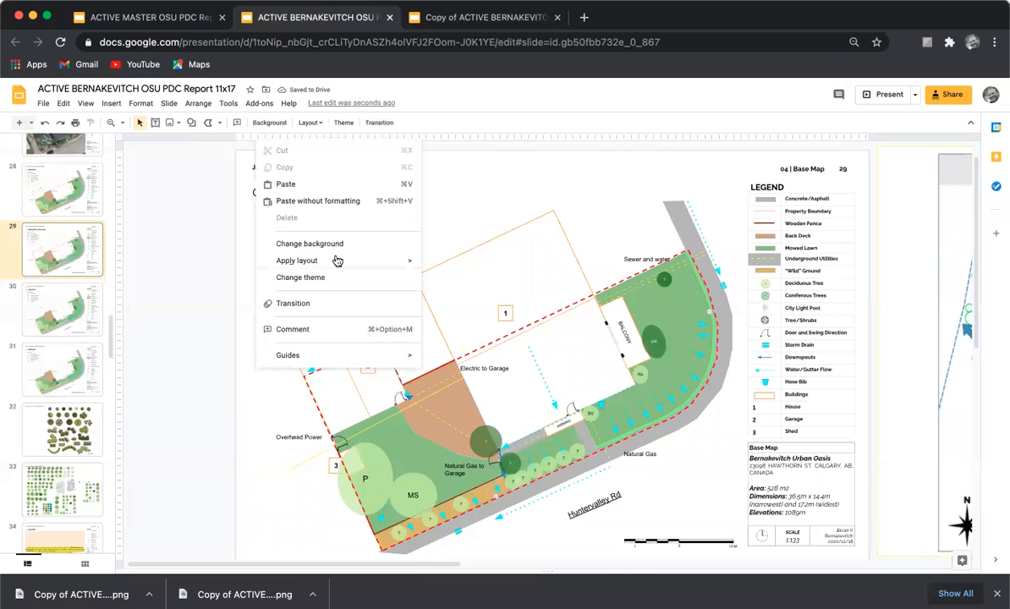
pyautogui.moveTo(335, 262)
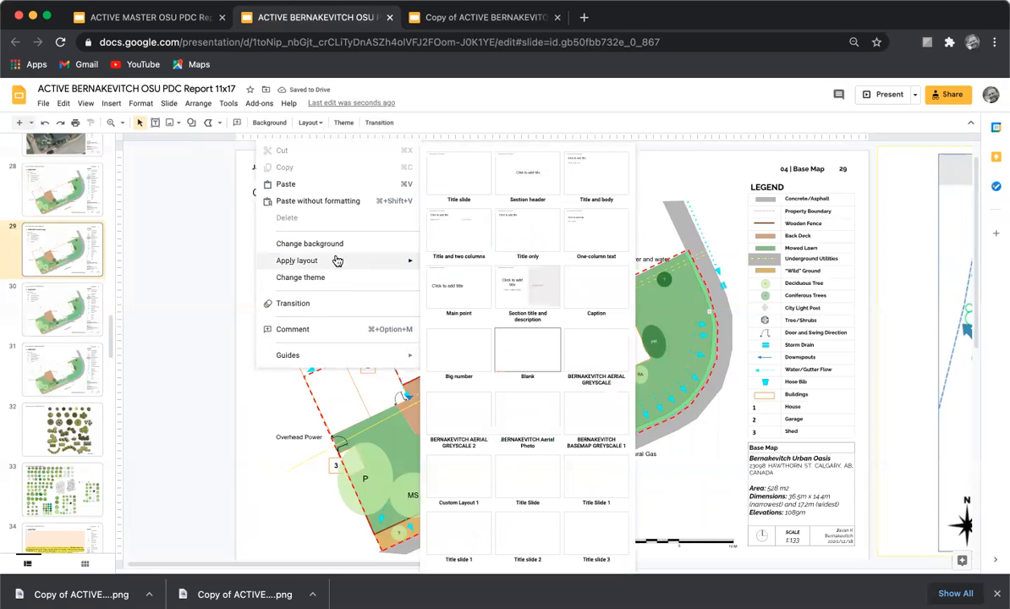
pyautogui.click(522, 413)
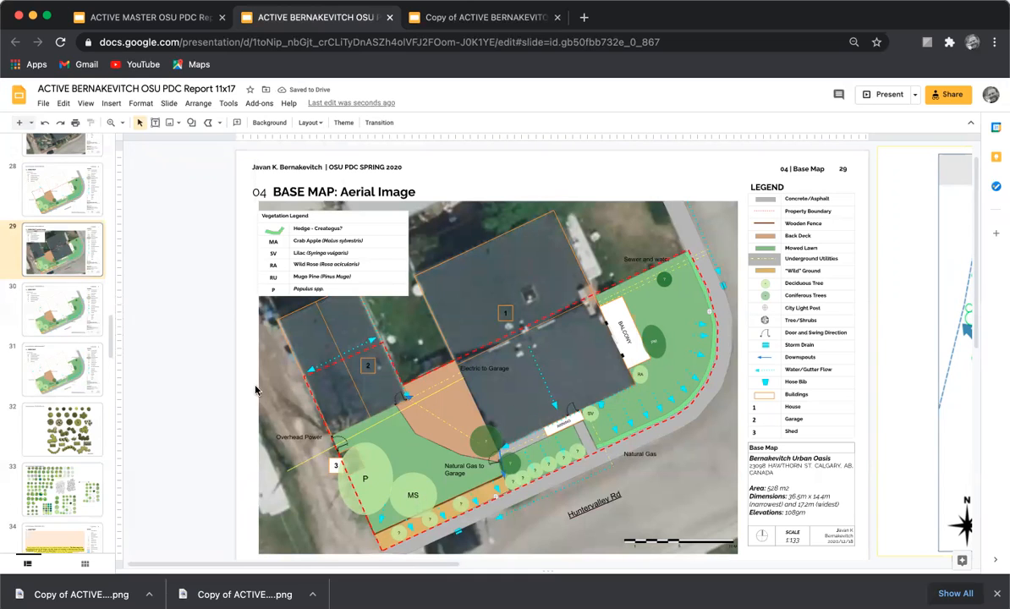
# Step: Move the "BASE MAP: GREYSCALE" slide up so it directly follows the colour base map on slide 28
pyautogui.scroll(-3, 66, 344)
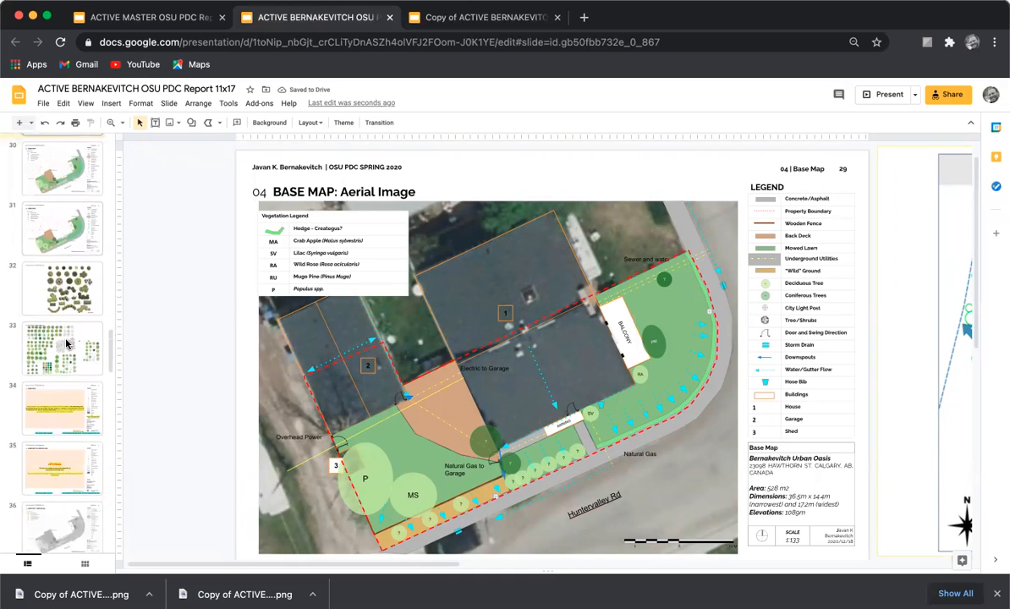
pyautogui.scroll(-2, 66, 341)
pyautogui.moveTo(54, 398)
pyautogui.mouseDown()
pyautogui.moveTo(61, 198)
pyautogui.moveTo(66, 220)
pyautogui.mouseUp()
pyautogui.scroll(2, 55, 295)
pyautogui.scroll(2, 51, 292)
pyautogui.scroll(2, 73, 220)
# Step: Move the plain aerial photo slide to directly after "BASE MAP: Aerial Image", and the "BASE MAP" placeholder slide to directly after the photo
pyautogui.click(67, 227)
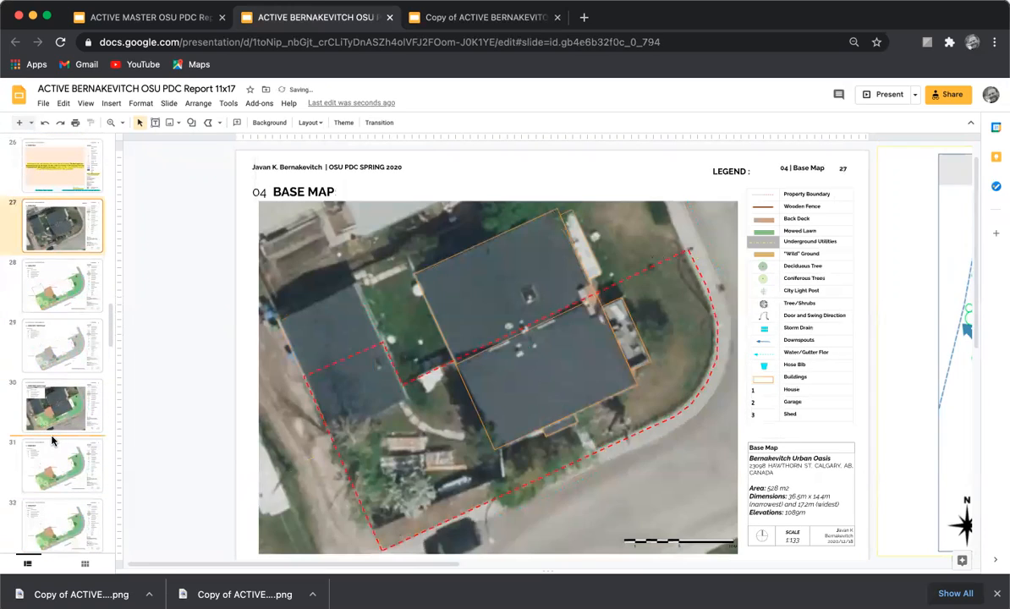
pyautogui.moveTo(52, 440); pyautogui.dragTo(52, 437)
pyautogui.click(68, 227)
pyautogui.scroll(1, 69, 245)
pyautogui.moveTo(70, 246); pyautogui.dragTo(63, 512)
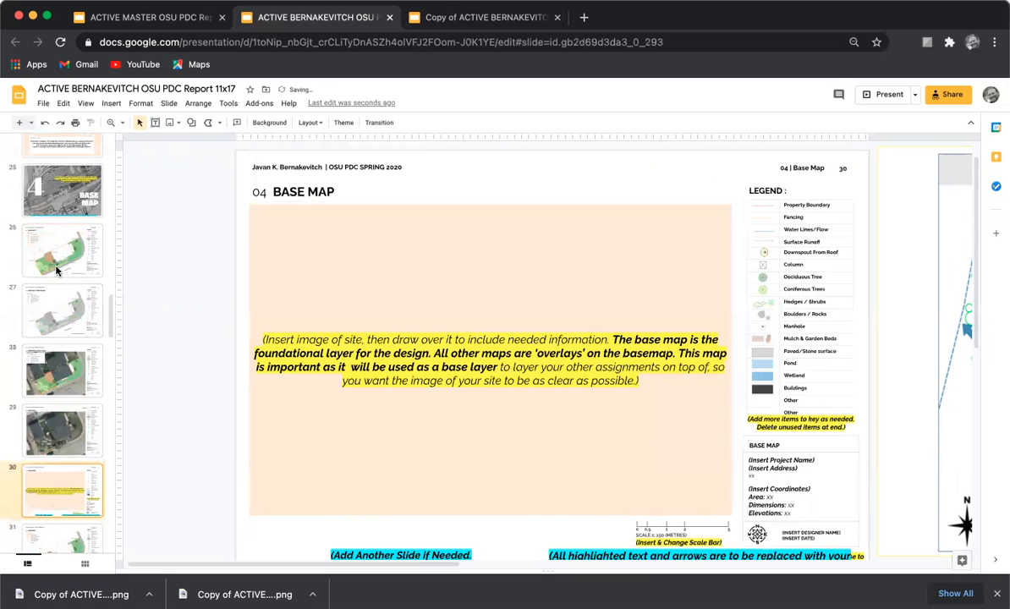
# Step: Review the reordered base map slides from slide 26 to slide 28
pyautogui.click(53, 265)
pyautogui.press('Down')
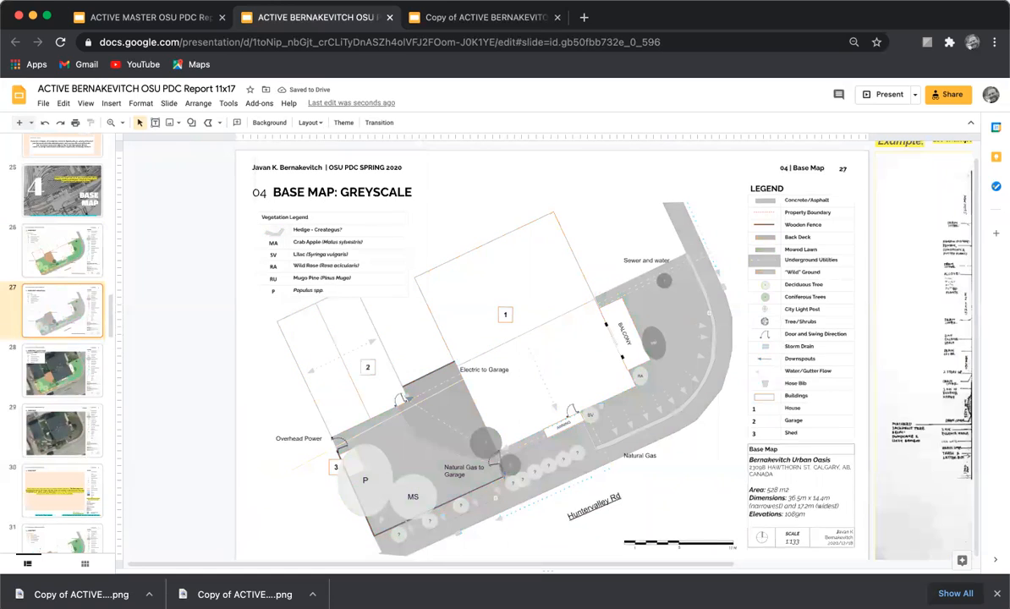
pyautogui.press('Down')
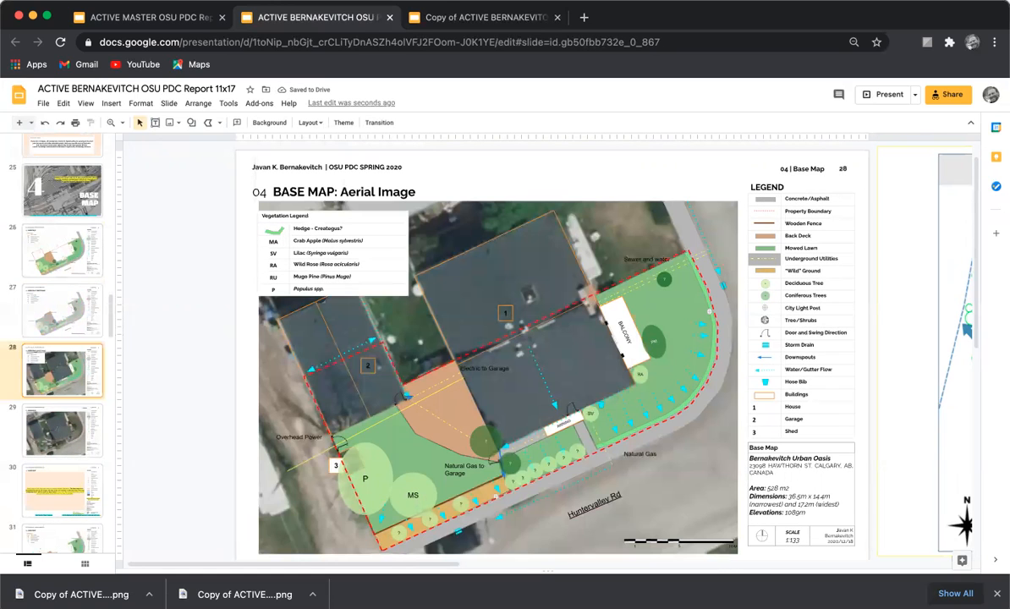